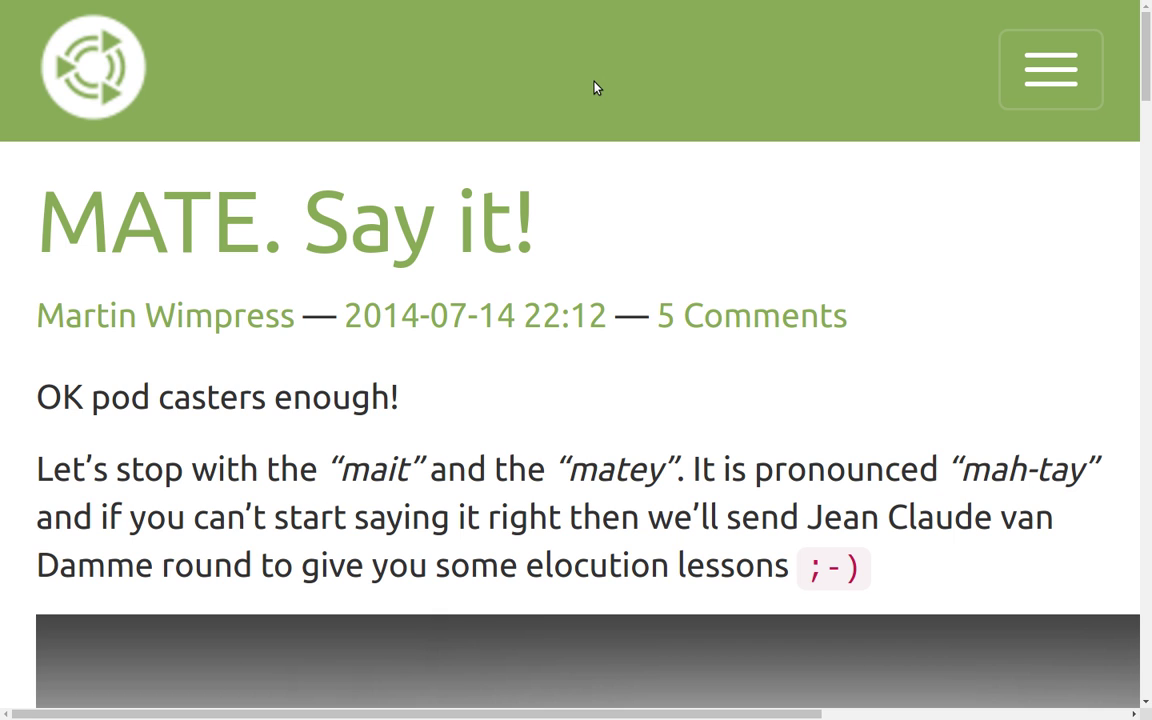
{"action": "key", "text": "alt+F4"}
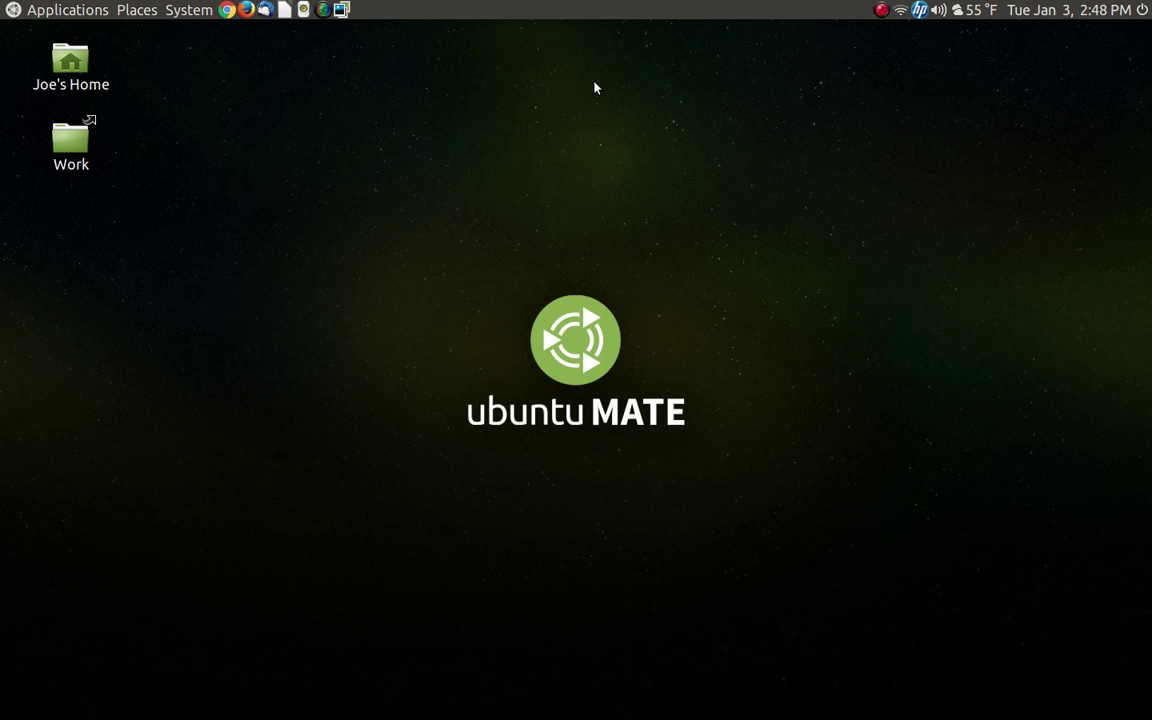
Browse the Applications menu categories such as Office, Internet and Graphics, closing it twice
{"action": "left_click", "coordinate": [62, 12]}
{"action": "mouse_move", "coordinate": [79, 104]}
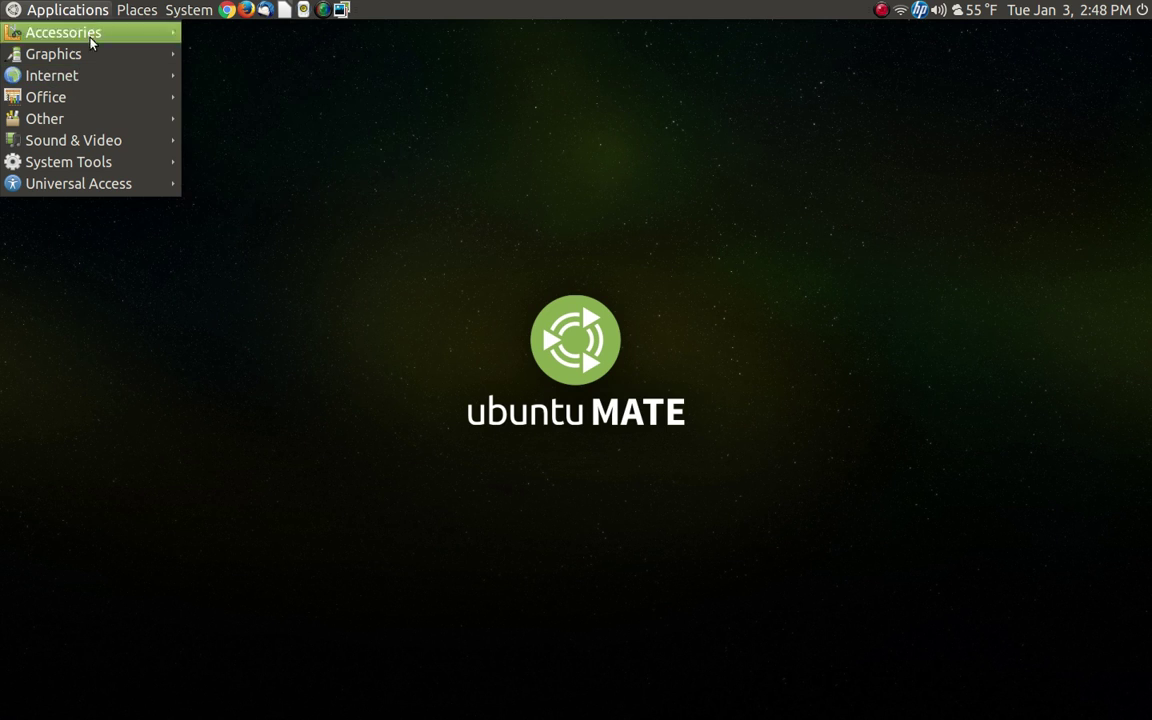
{"action": "left_click", "coordinate": [288, 84]}
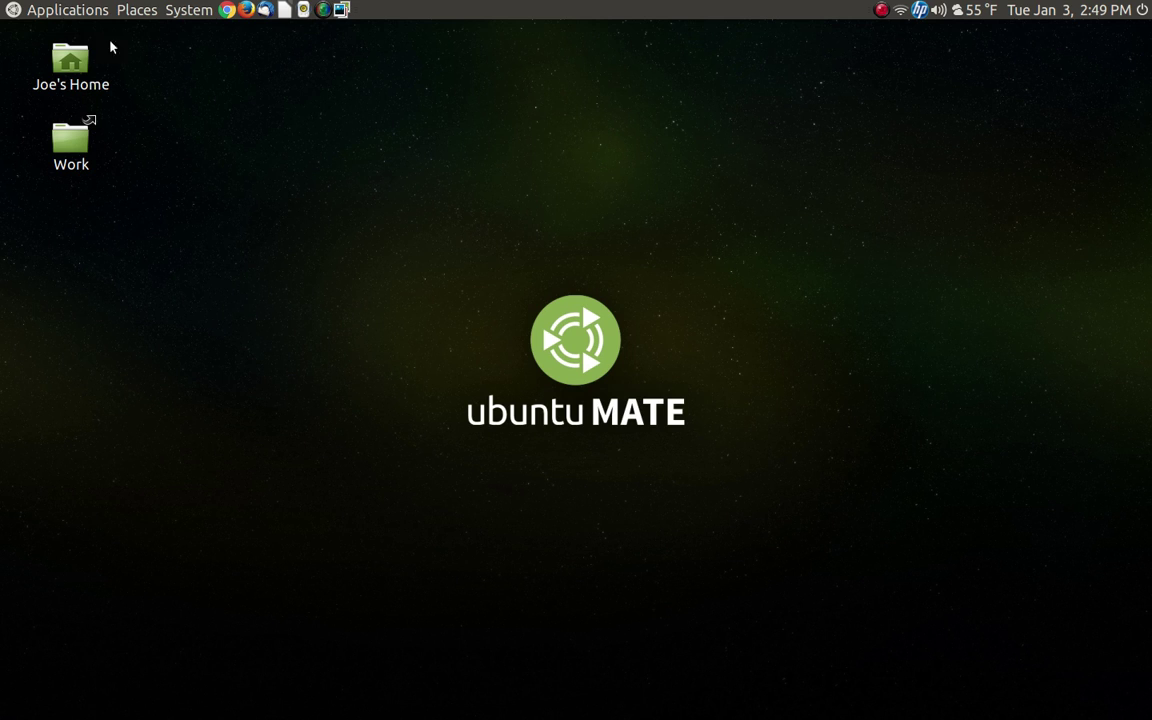
{"action": "left_click", "coordinate": [29, 18]}
{"action": "mouse_move", "coordinate": [63, 52]}
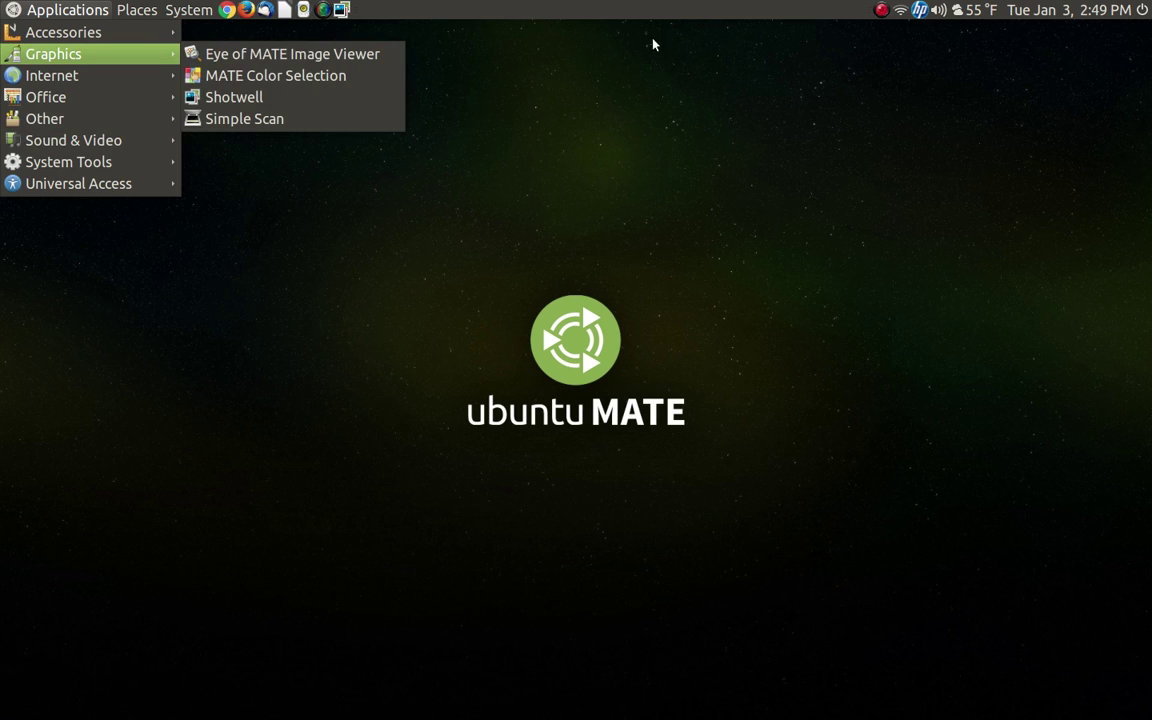
{"action": "left_click", "coordinate": [519, 138]}
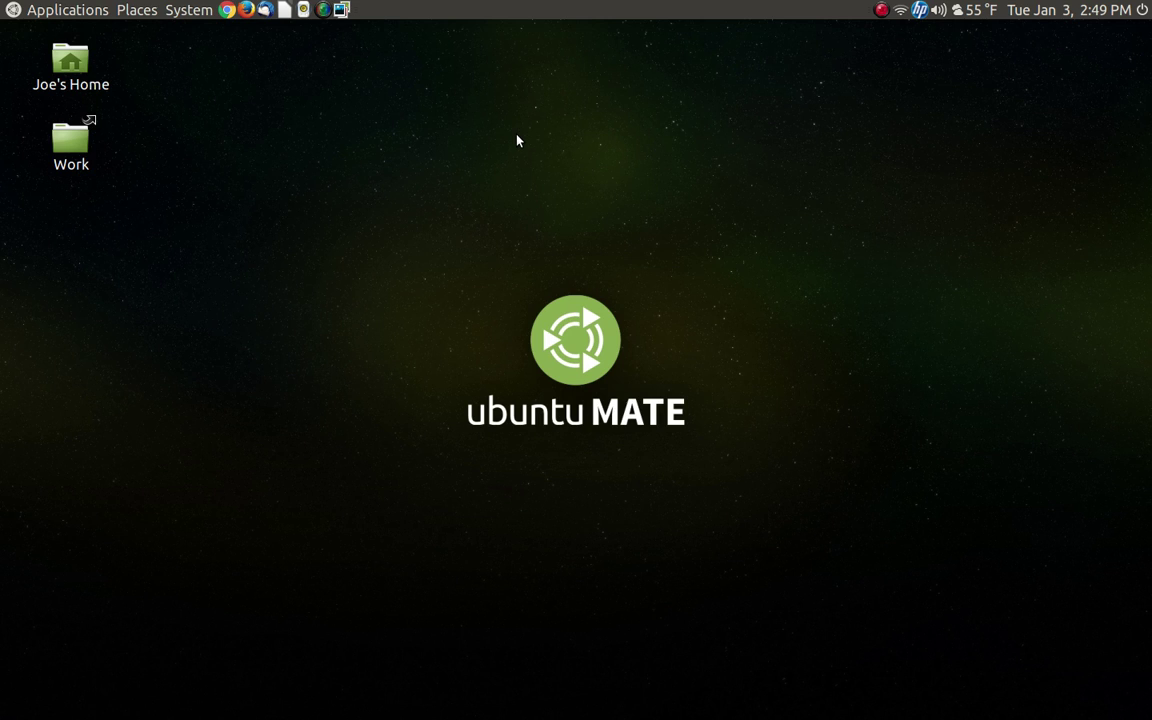
Reopen the Applications menu and show the Accessories submenu listing VirtualBox
{"action": "left_click", "coordinate": [46, 10]}
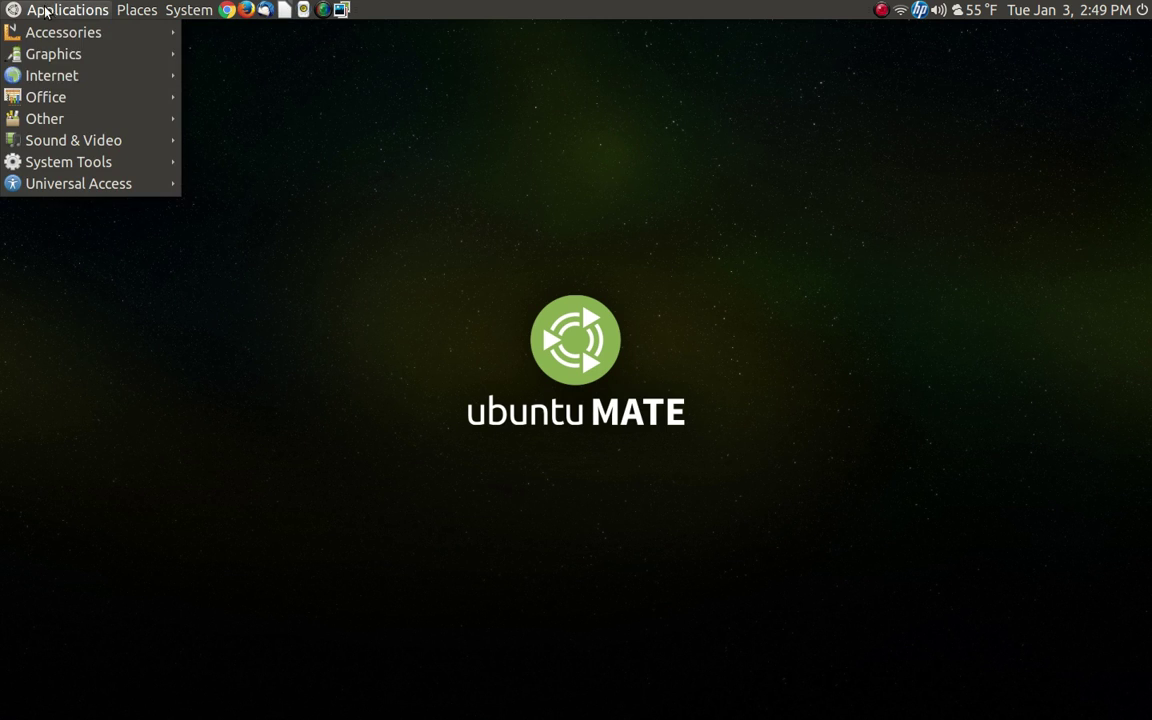
{"action": "mouse_move", "coordinate": [99, 64]}
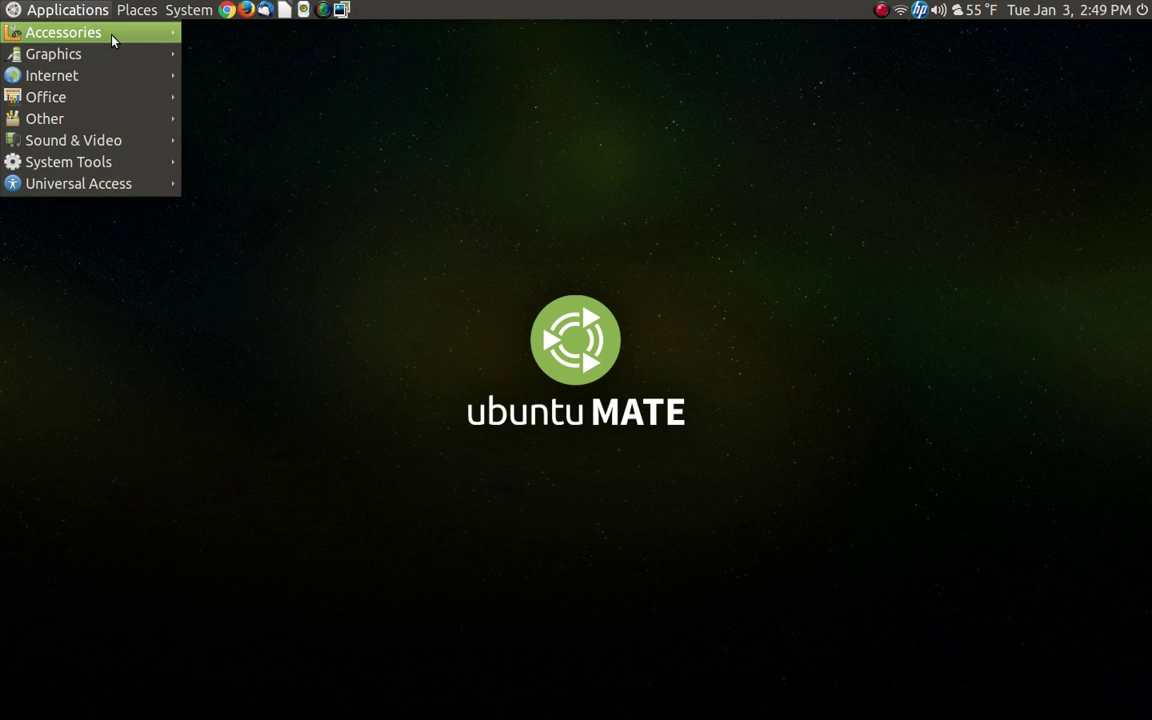
{"action": "mouse_move", "coordinate": [111, 38]}
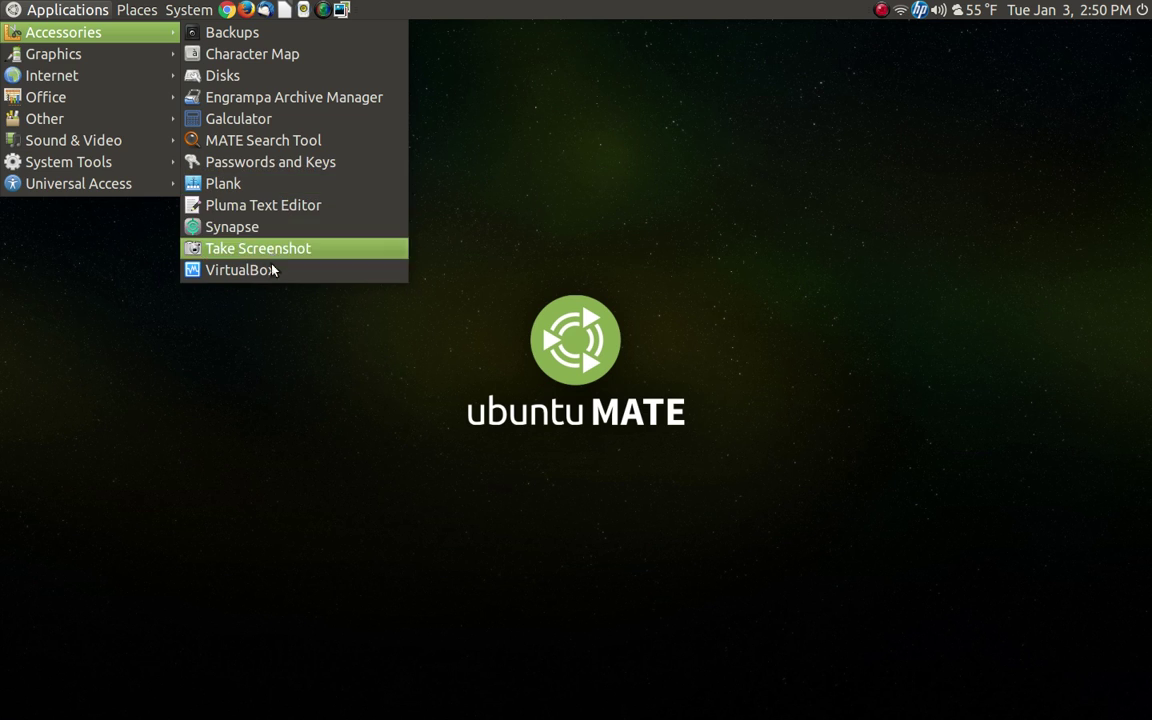
Launch VirtualBox, ignore the disk-image warning, view the Linux Mint 17.3 and Ubuntu 16.04 machines, then close it
{"action": "left_click", "coordinate": [276, 274]}
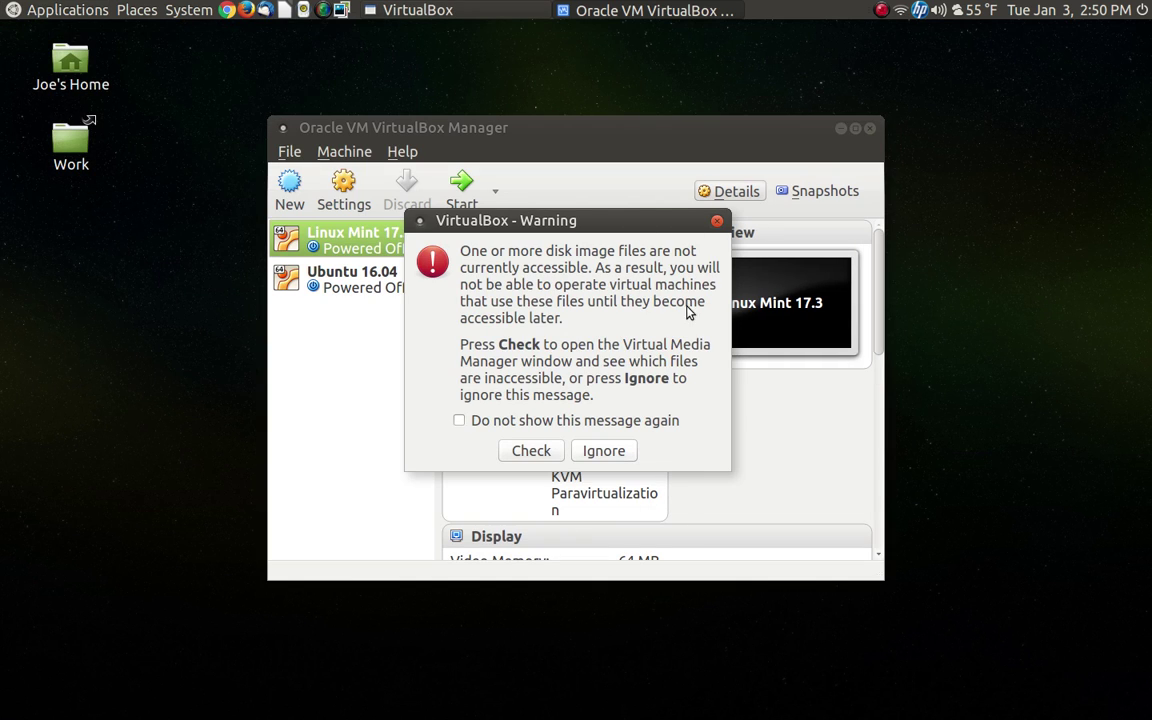
{"action": "left_click", "coordinate": [604, 452]}
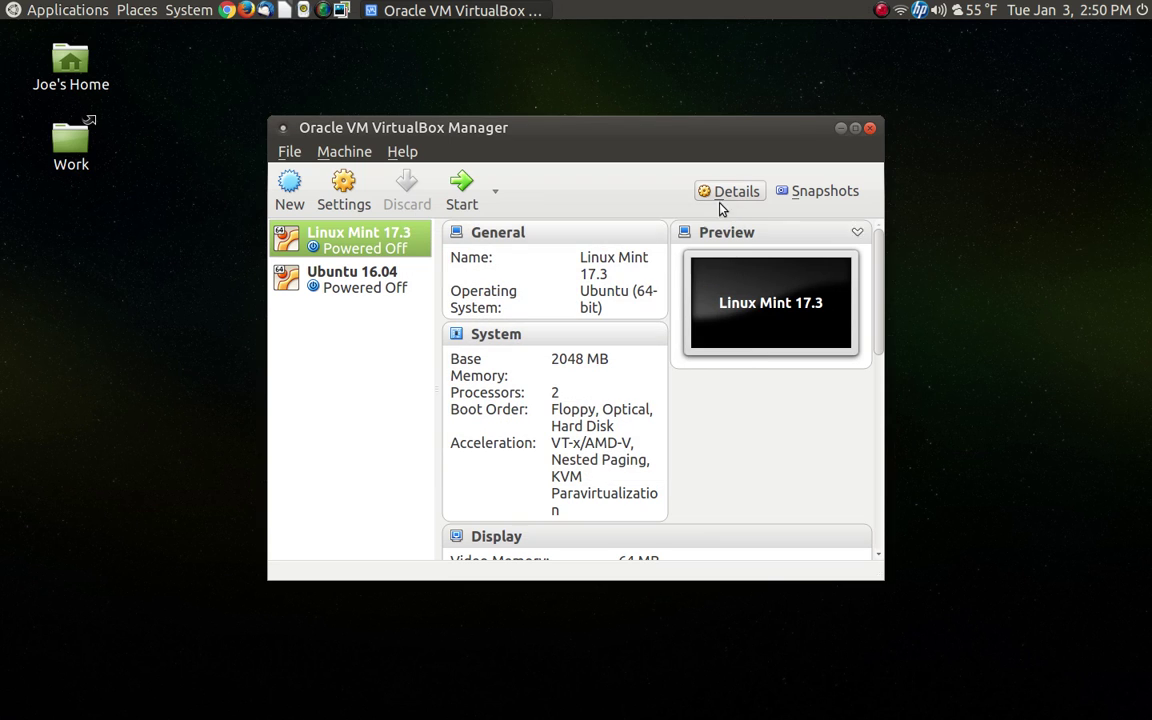
{"action": "left_click", "coordinate": [867, 127]}
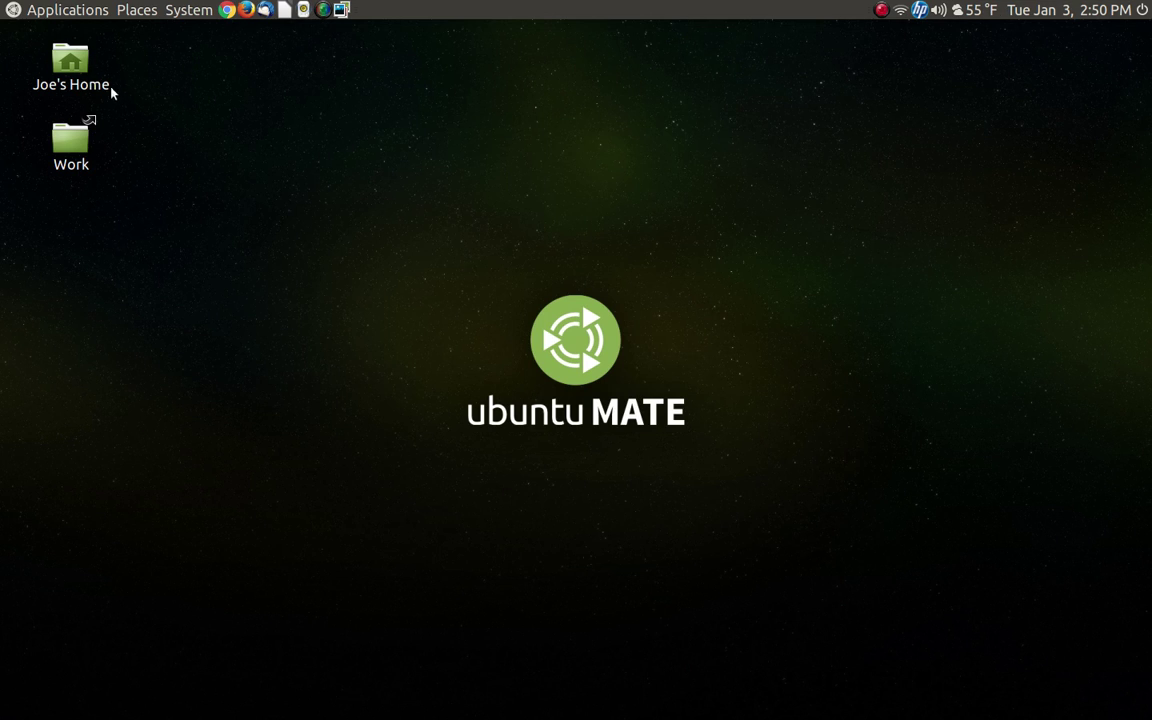
{"action": "double_click", "coordinate": [71, 74]}
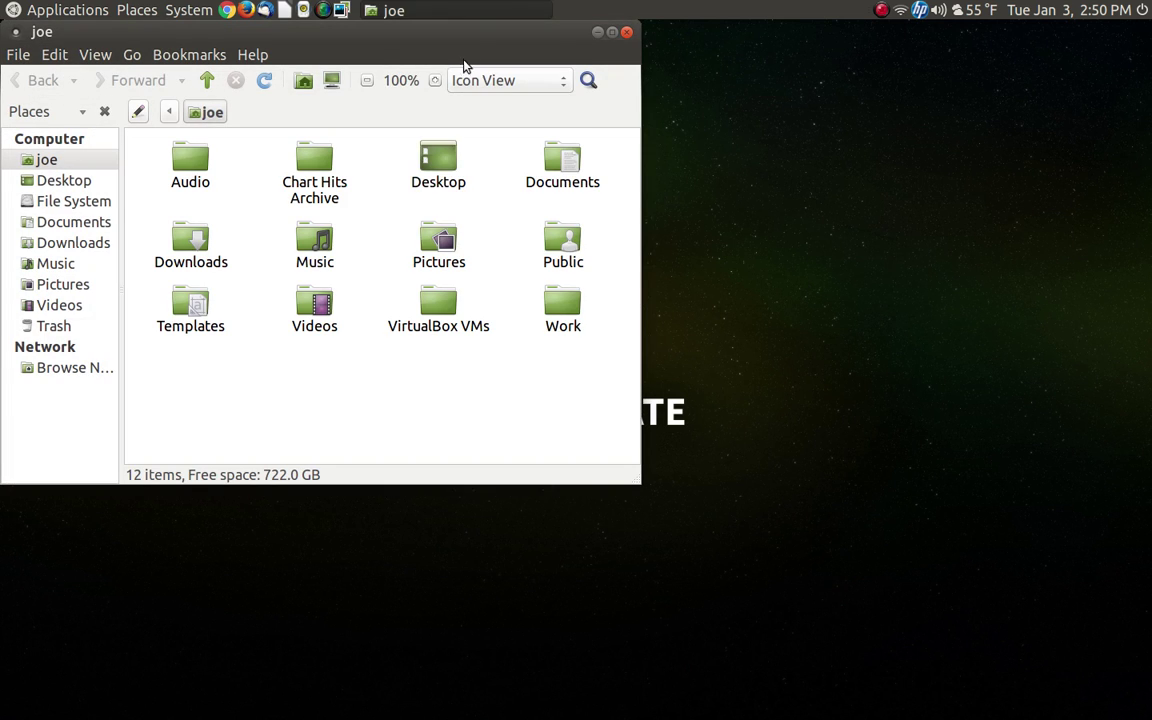
{"action": "left_click", "coordinate": [627, 32]}
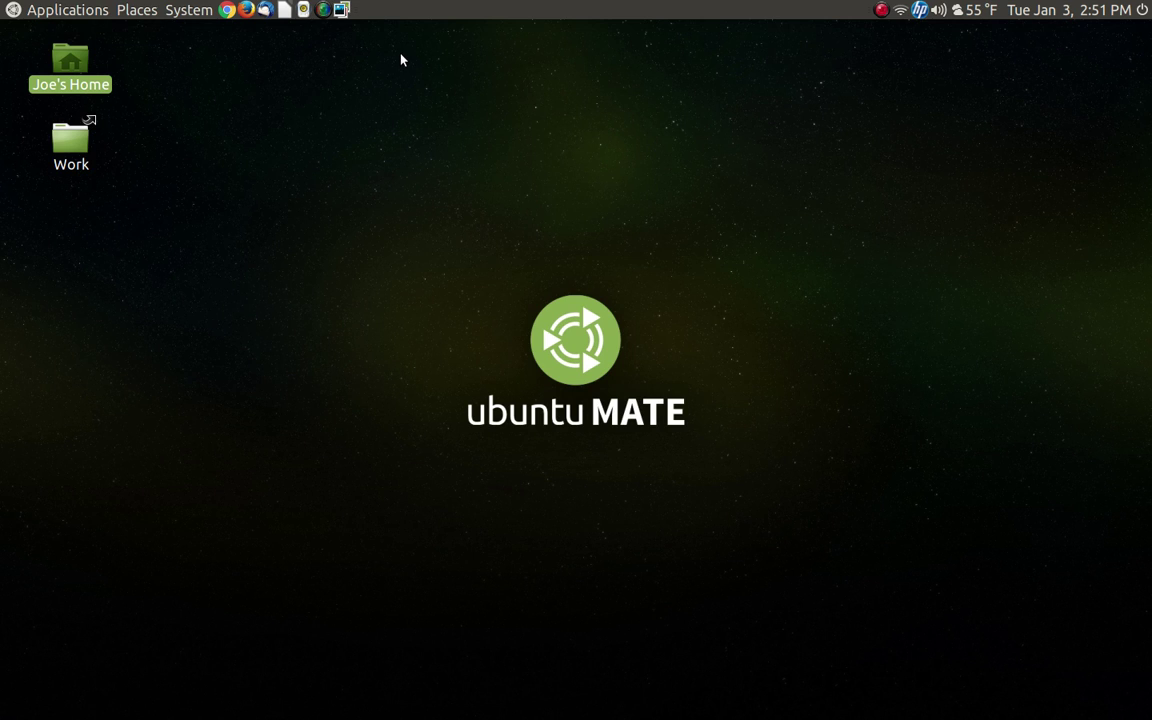
{"action": "key", "text": "ctrl+alt+Right"}
{"action": "key", "text": "ctrl+alt+Right"}
{"action": "key", "text": "ctrl+alt+Right"}
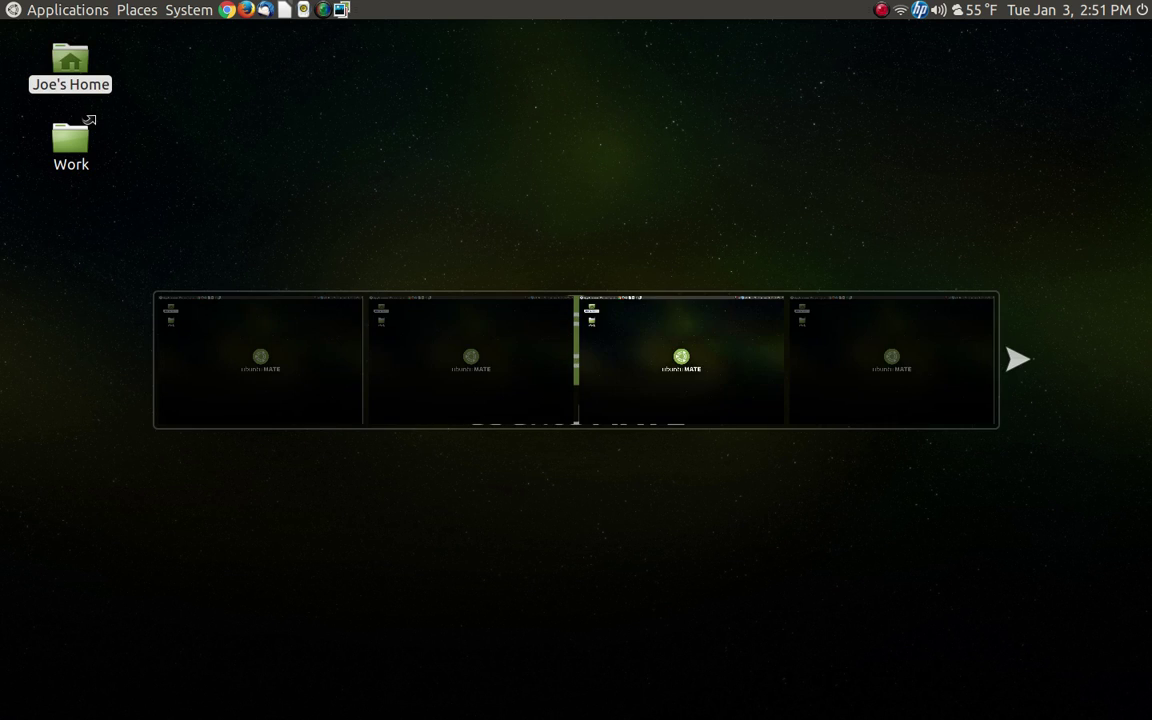
{"action": "key", "text": "ctrl+alt+Left"}
{"action": "key", "text": "ctrl+alt+Left"}
{"action": "key", "text": "ctrl+alt+Left"}
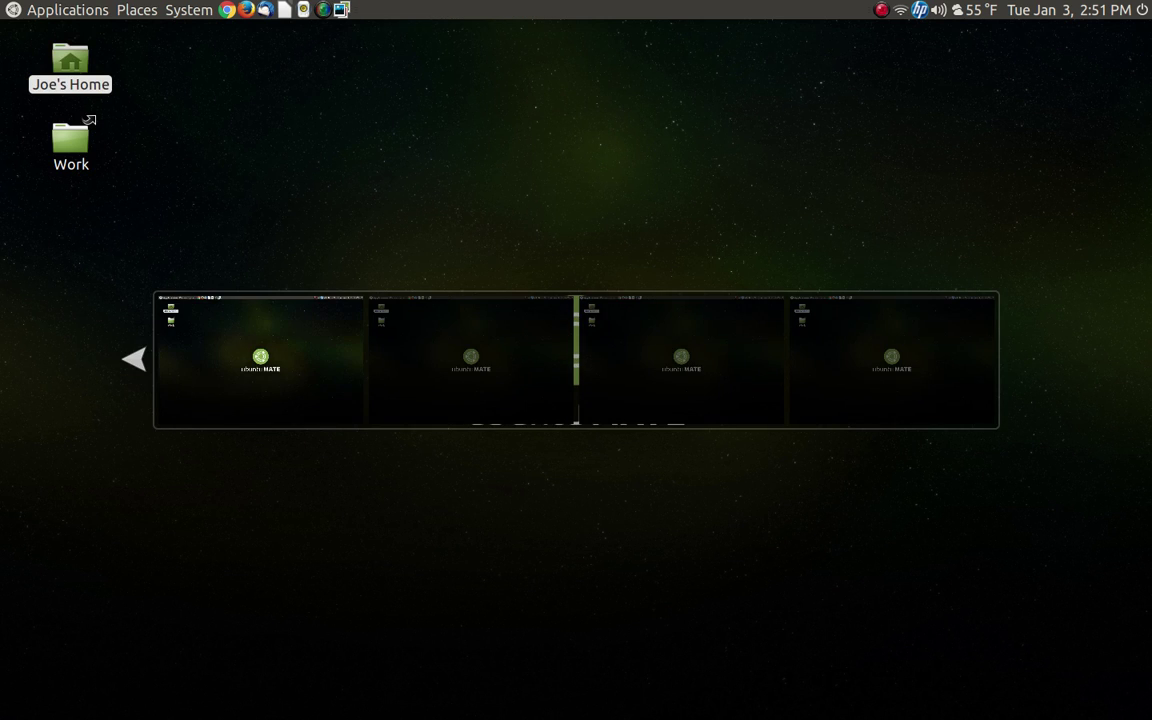
{"action": "key", "text": "ctrl+alt+Right"}
{"action": "key", "text": "ctrl+alt+Right"}
{"action": "key", "text": "ctrl+alt+Right"}
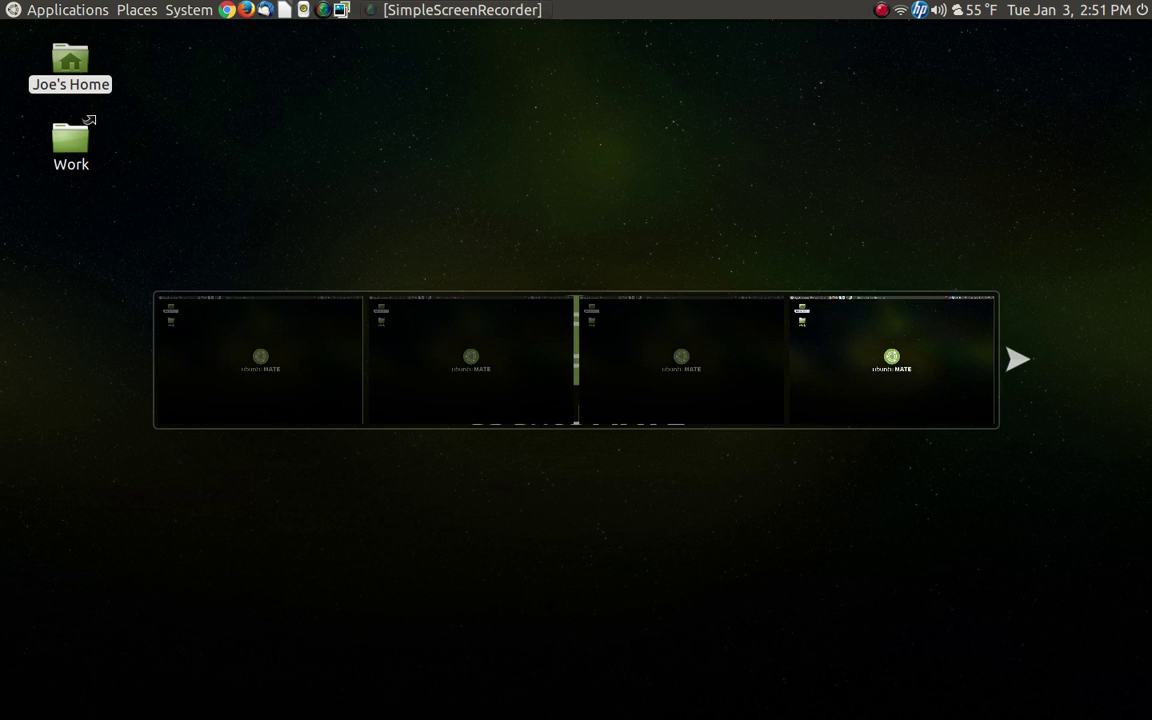
{"action": "key", "text": "ctrl+alt+Left"}
{"action": "key", "text": "ctrl+alt+Left"}
{"action": "key", "text": "ctrl+alt+Left"}
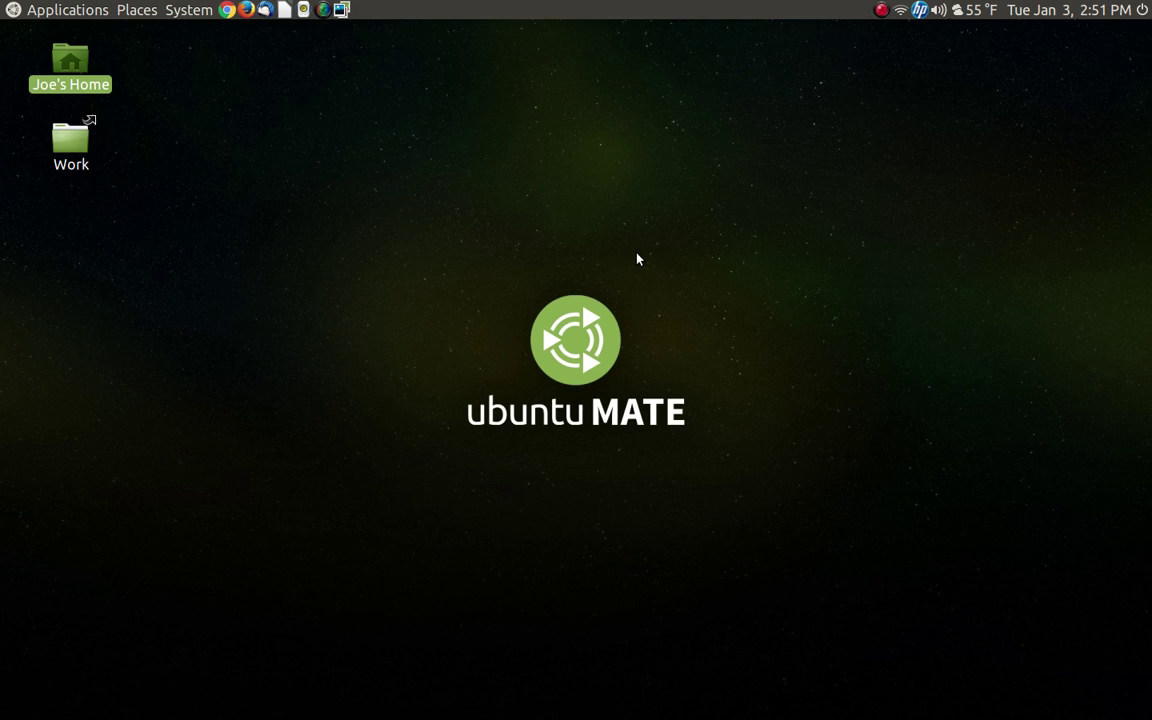
{"action": "key", "text": "F12"}
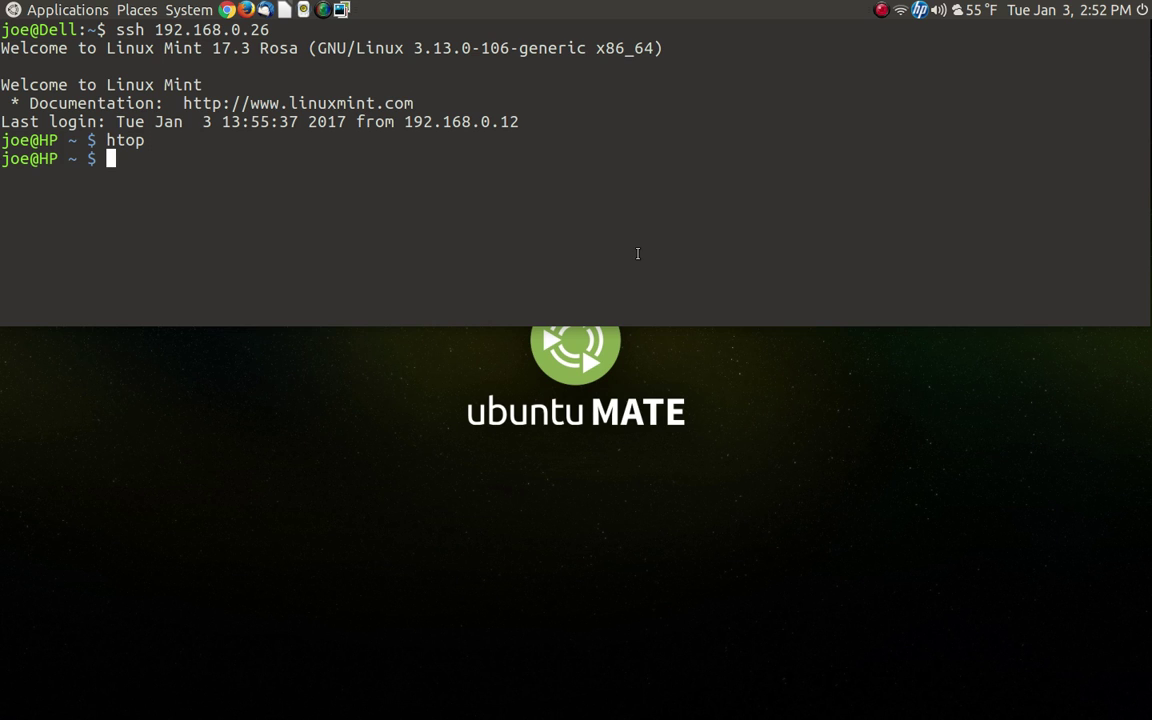
{"action": "type", "text": "htop"}
{"action": "key", "text": "Return"}
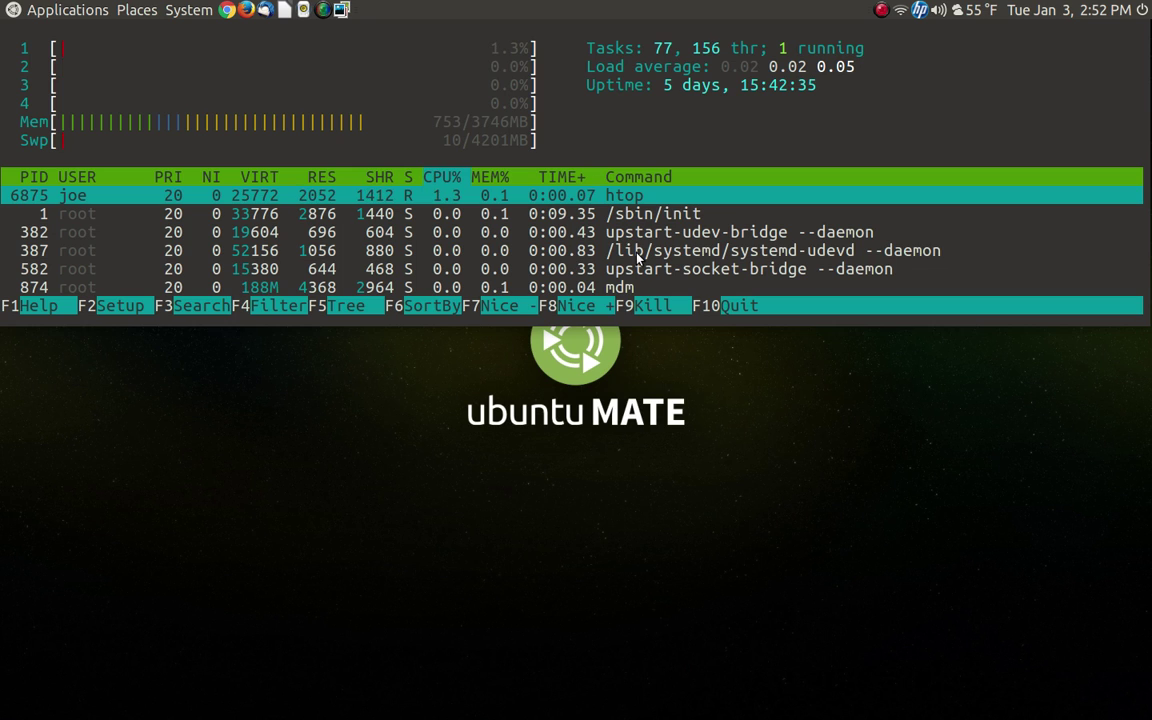
{"action": "key", "text": "q"}
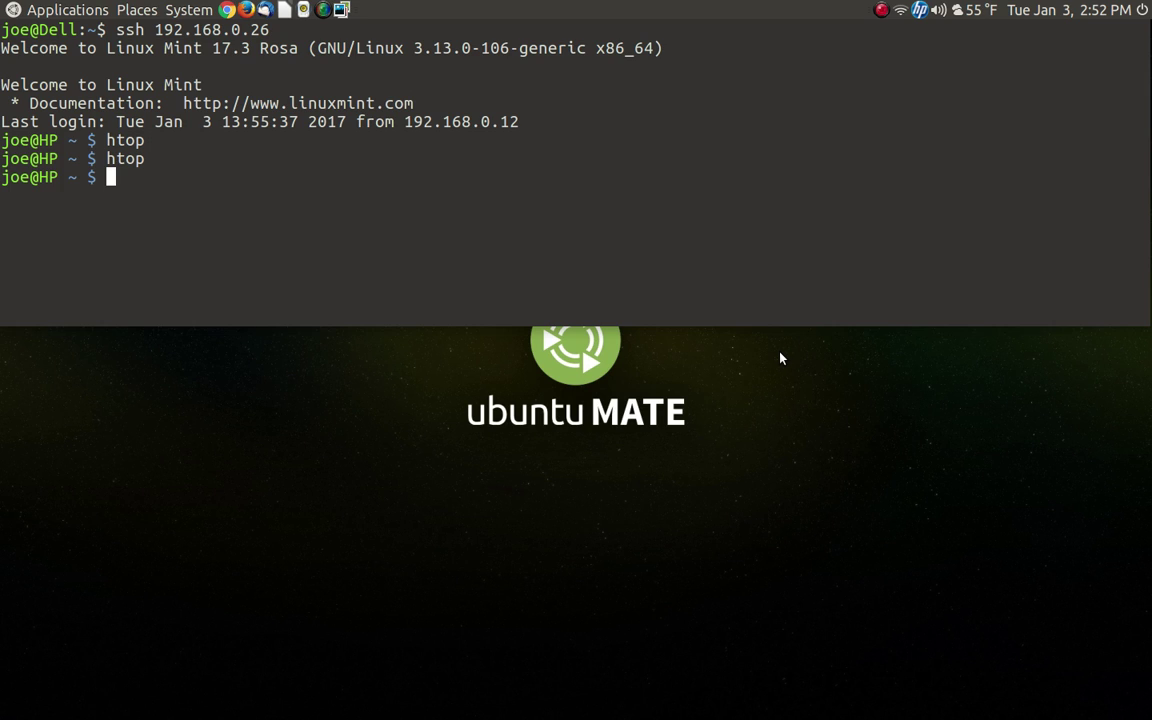
{"action": "key", "text": "F12"}
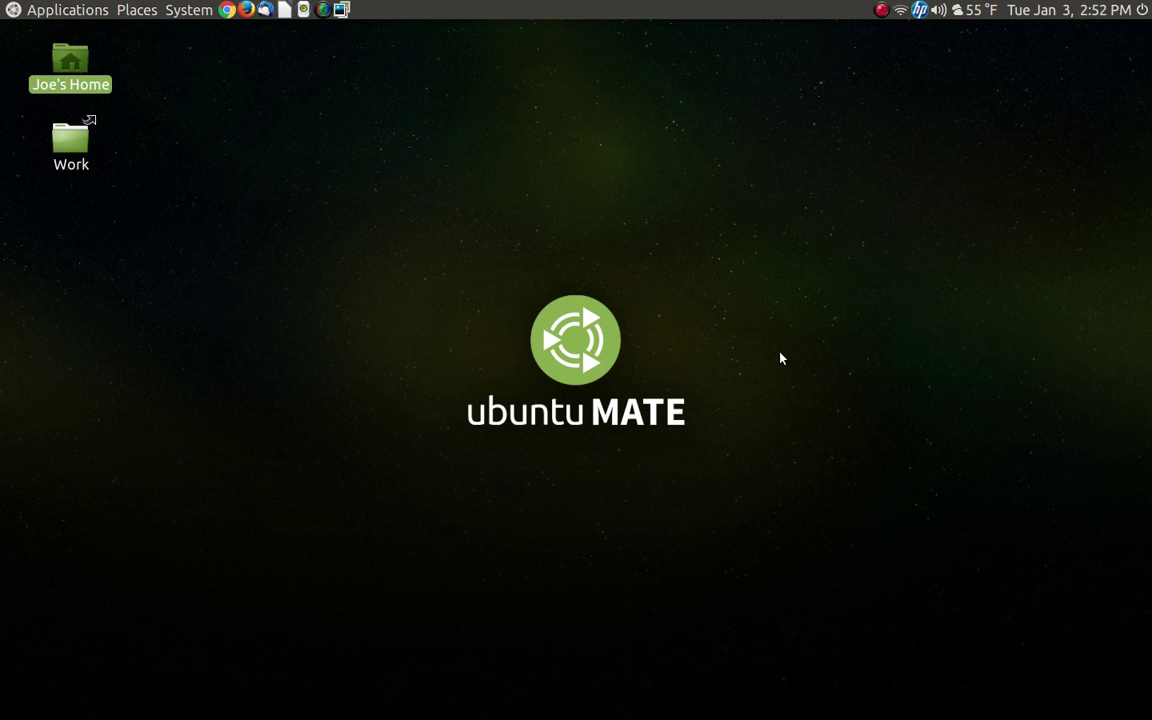
{"action": "key", "text": "ctrl+alt+t"}
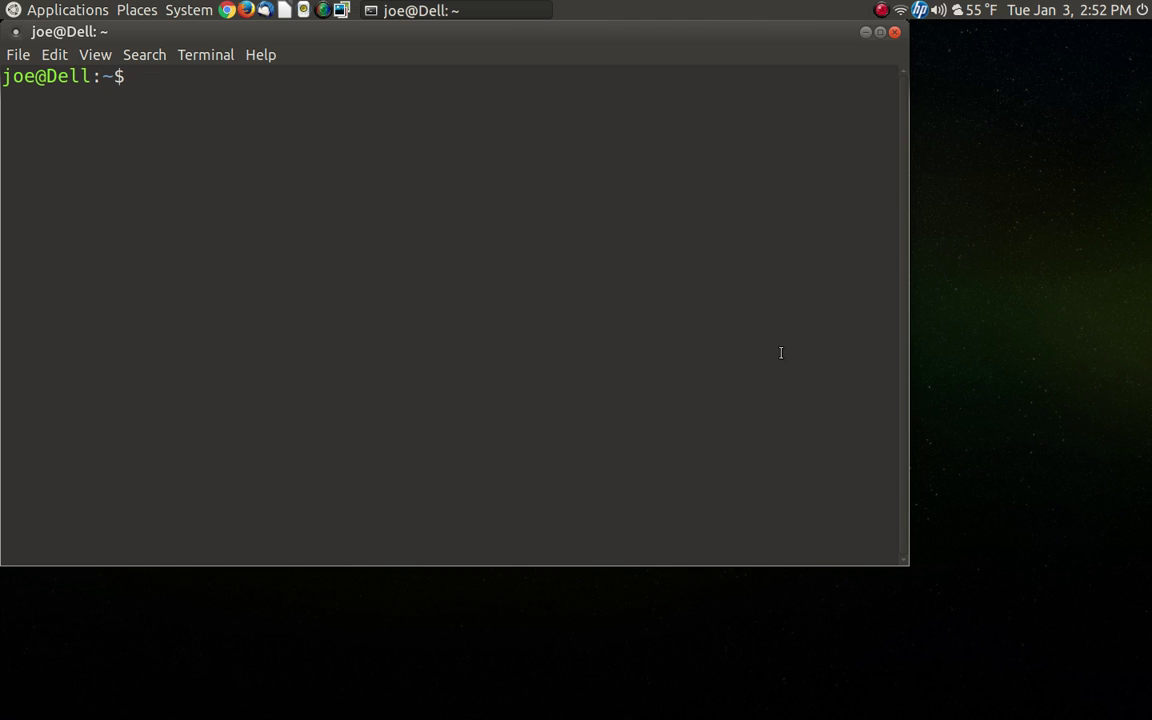
{"action": "left_click", "coordinate": [895, 33]}
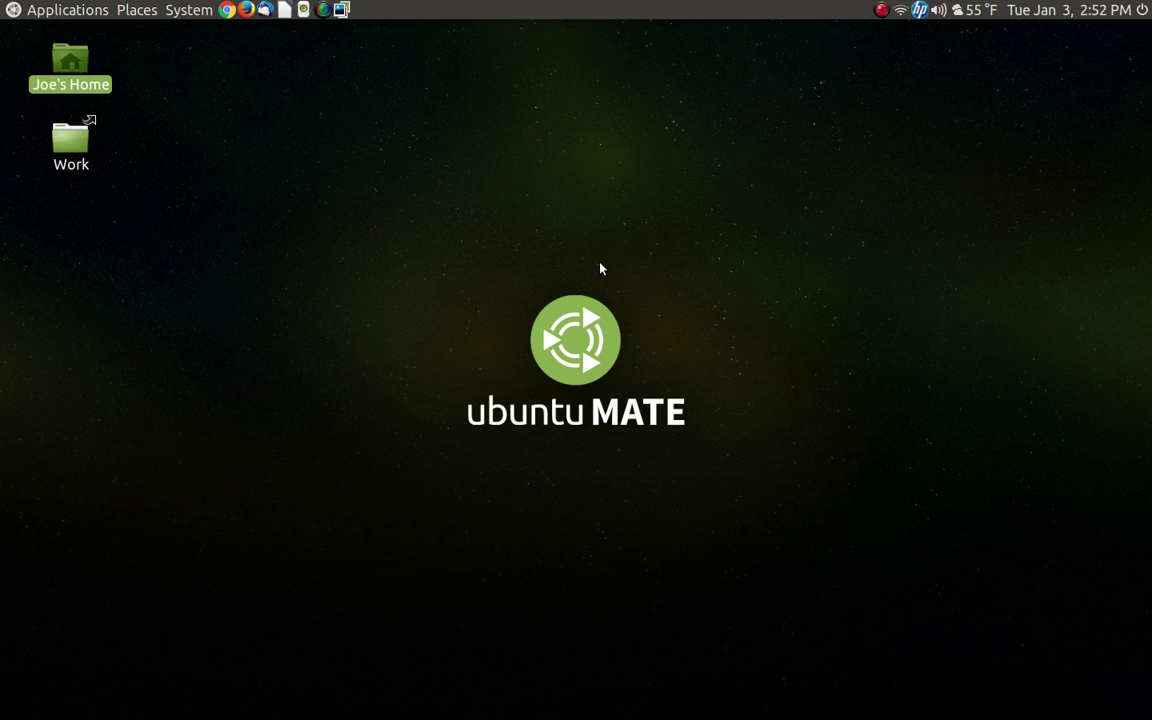
{"action": "key", "text": "F12"}
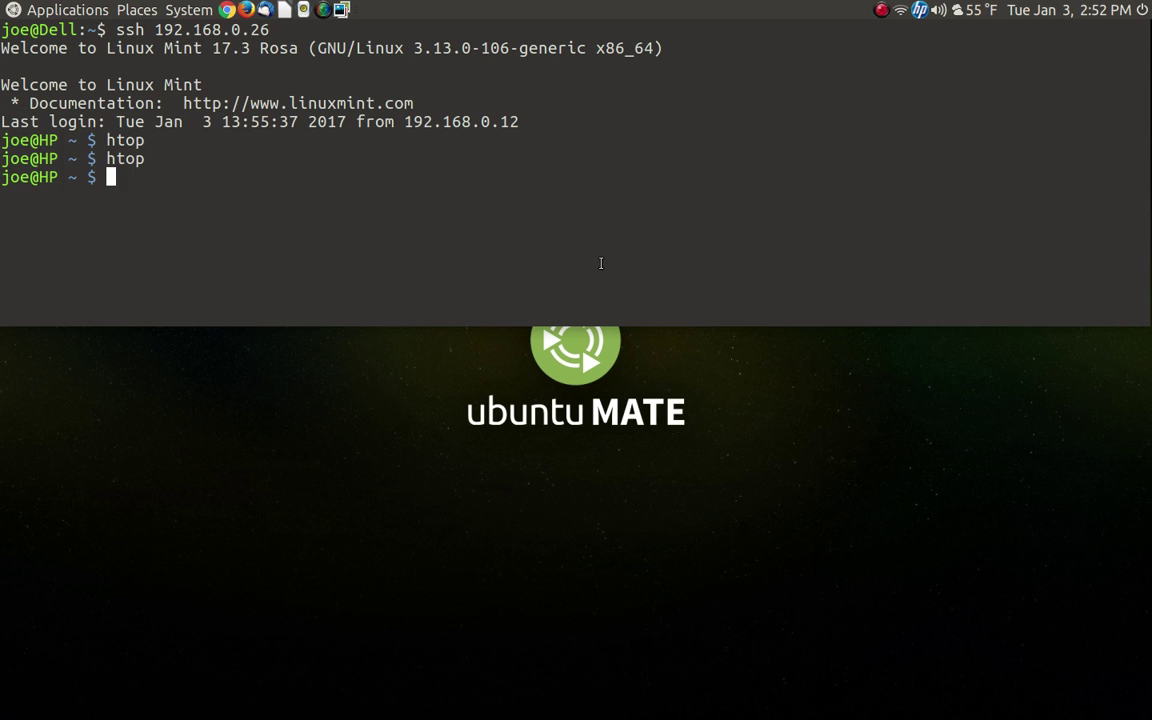
{"action": "key", "text": "F12"}
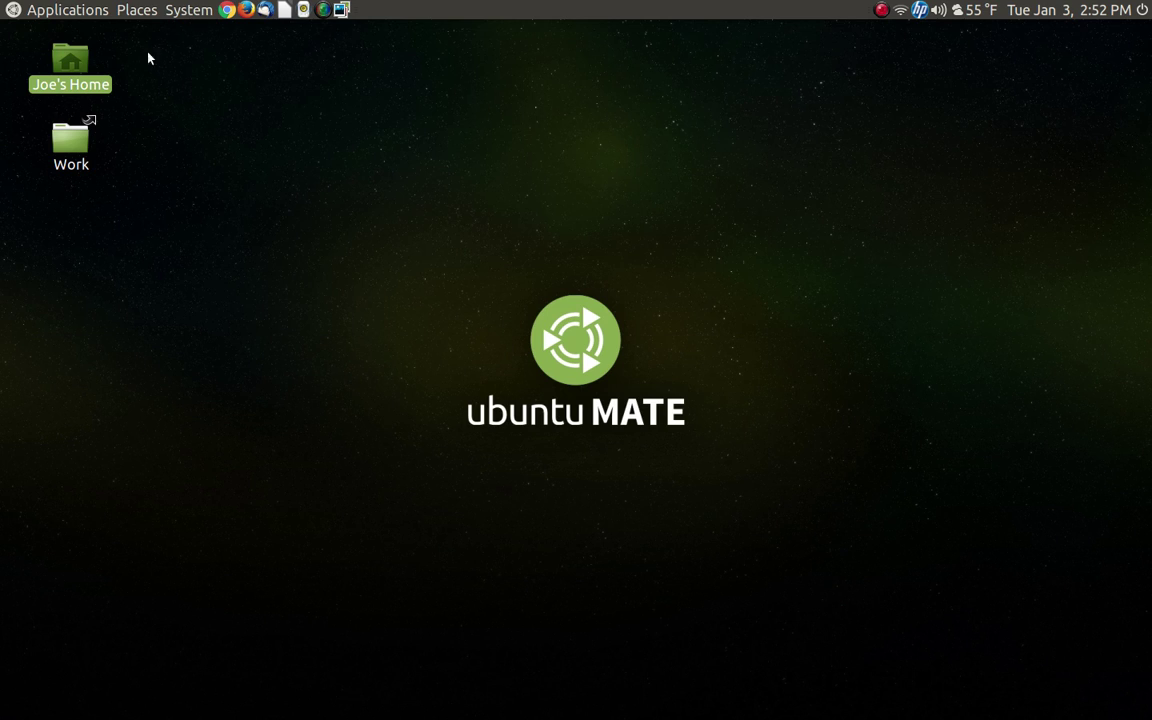
Open the home folder in Caja and move its window to the screen centre
{"action": "double_click", "coordinate": [90, 68]}
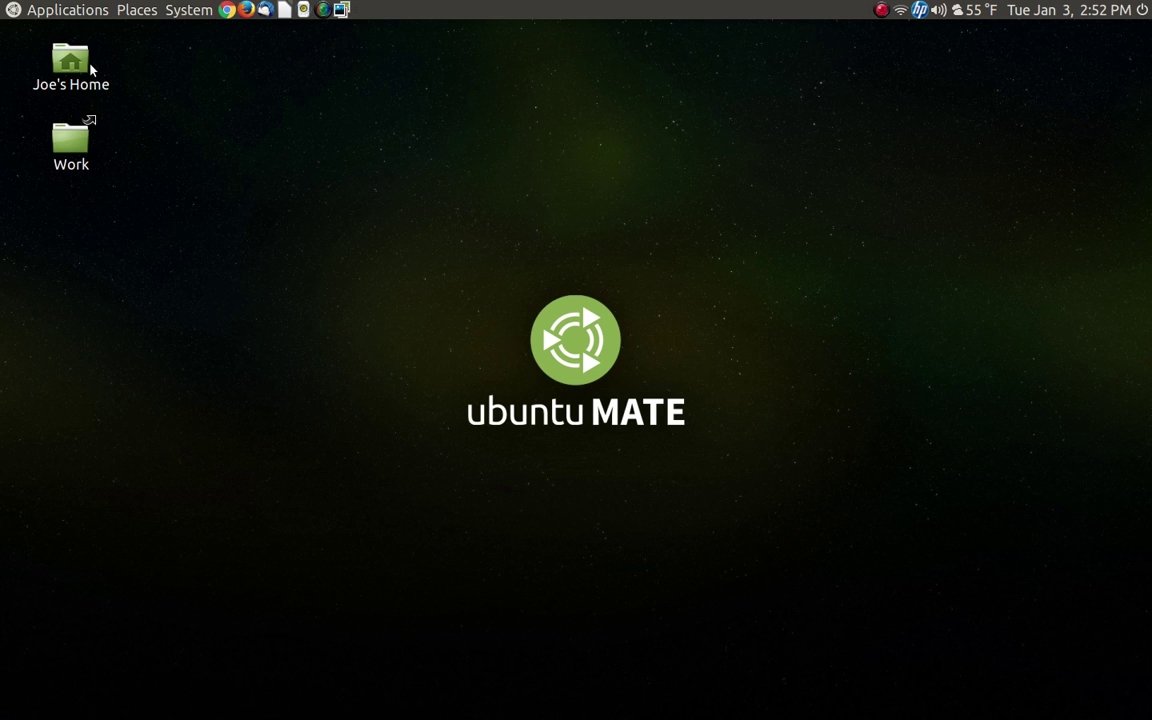
{"action": "double_click", "coordinate": [46, 59]}
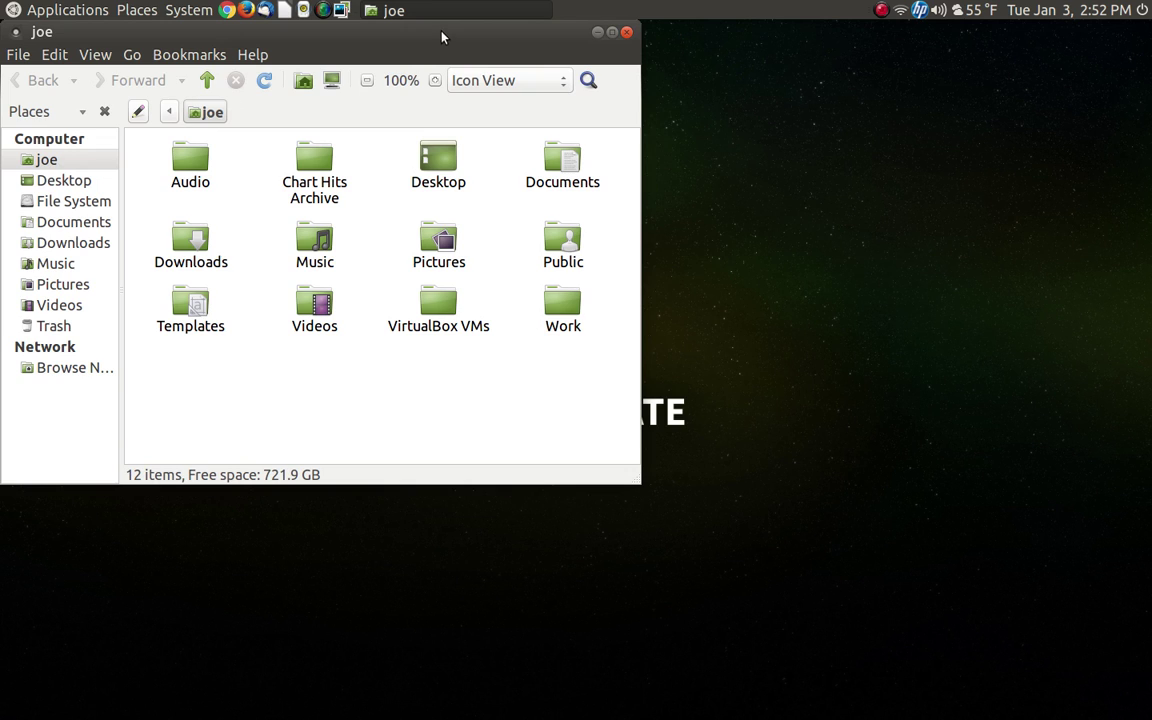
{"action": "left_click_drag", "start_coordinate": [440, 39], "coordinate": [634, 113]}
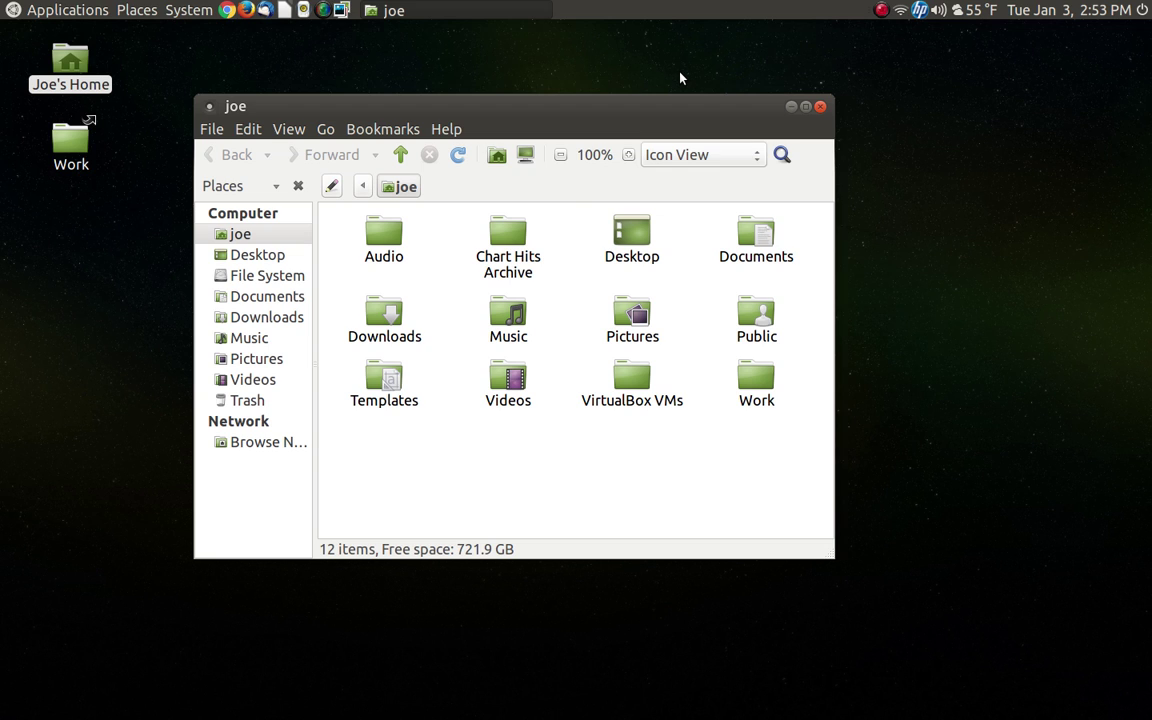
Split Caja into two panes and show Downloads (ISO, Packages) beside the home folder
{"action": "key", "text": "F3"}
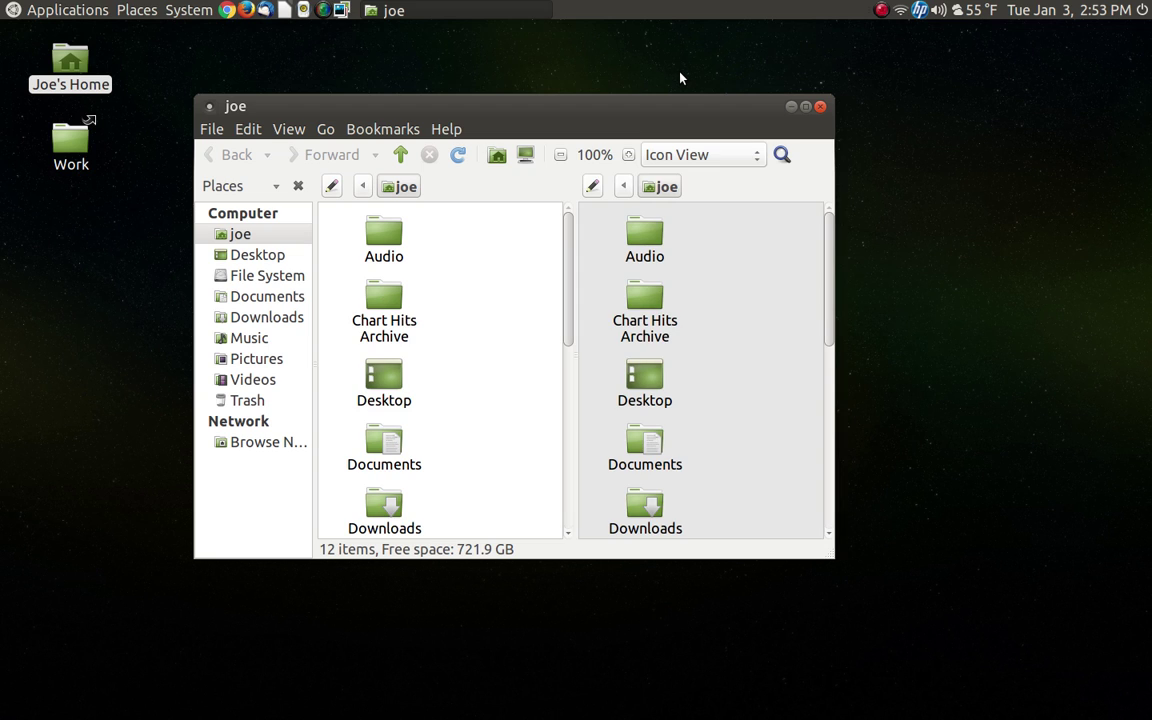
{"action": "double_click", "coordinate": [599, 110]}
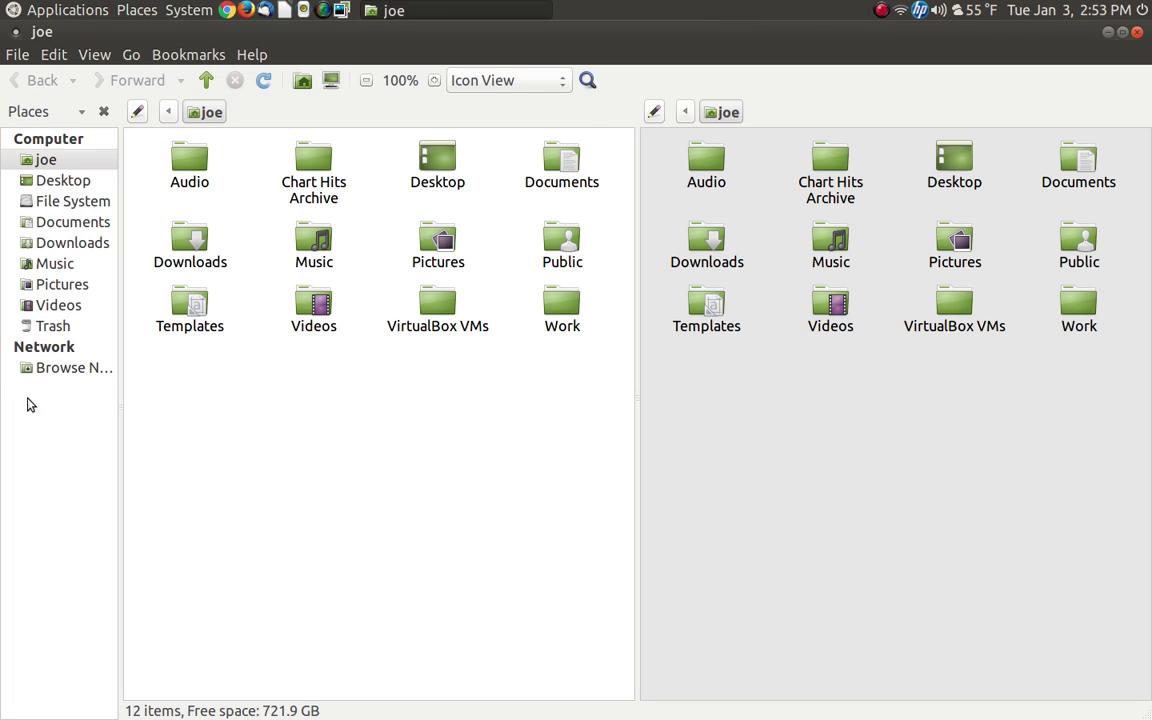
{"action": "left_click", "coordinate": [87, 163]}
{"action": "left_click", "coordinate": [90, 242]}
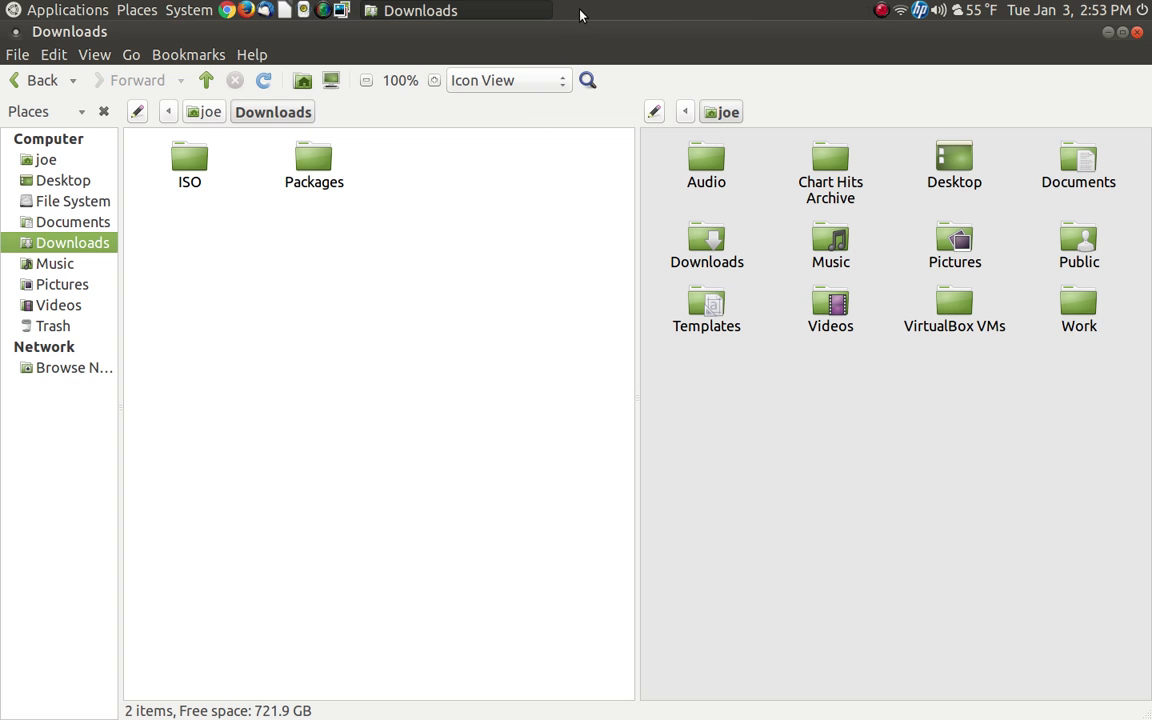
{"action": "double_click", "coordinate": [570, 35]}
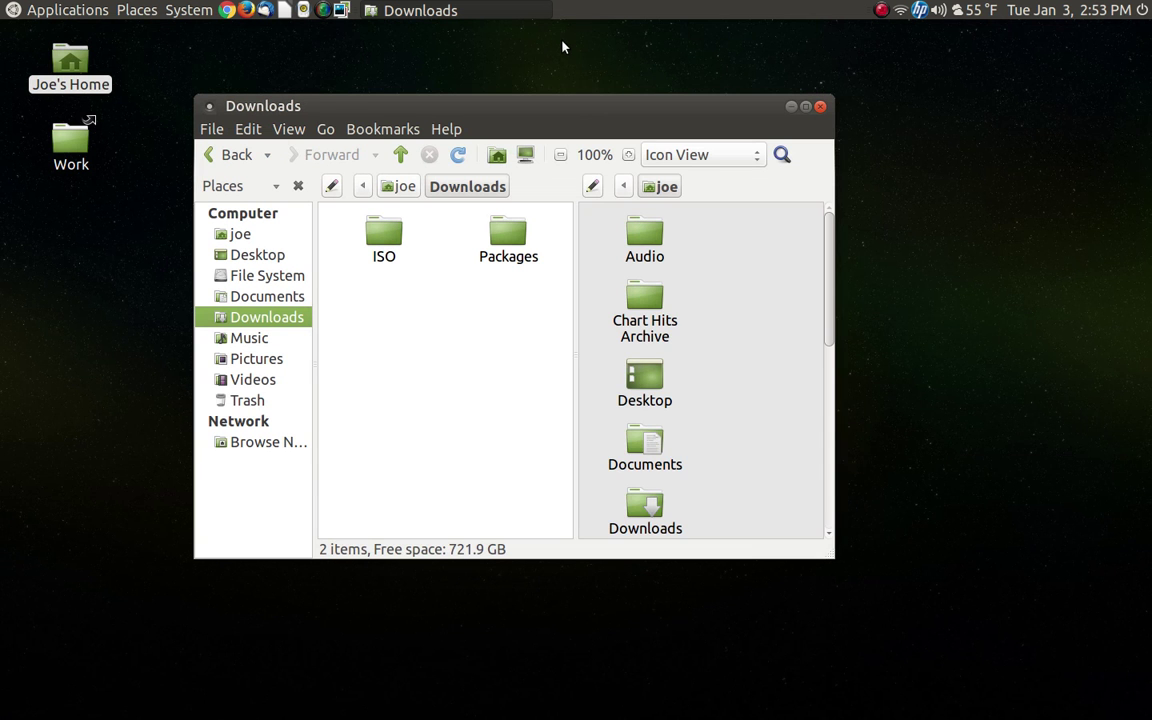
Remove the extra Caja pane, then launch Control Center from the System menu
{"action": "key", "text": "F3"}
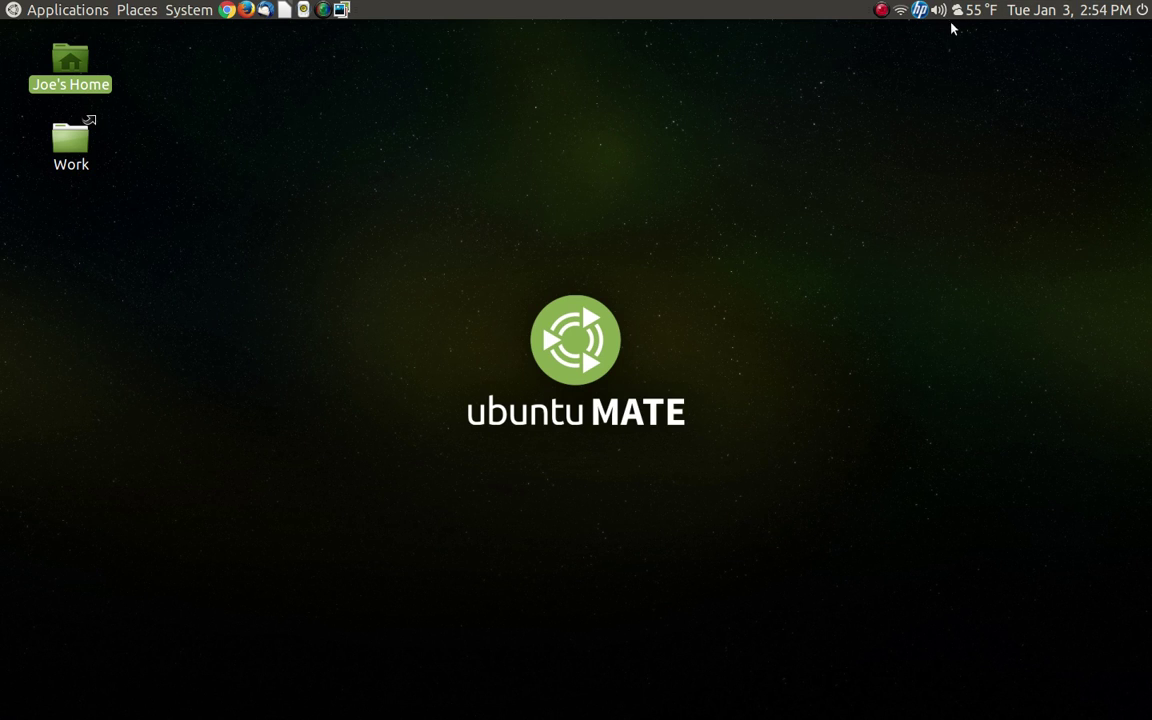
{"action": "mouse_move", "coordinate": [971, 16]}
{"action": "left_click", "coordinate": [188, 12]}
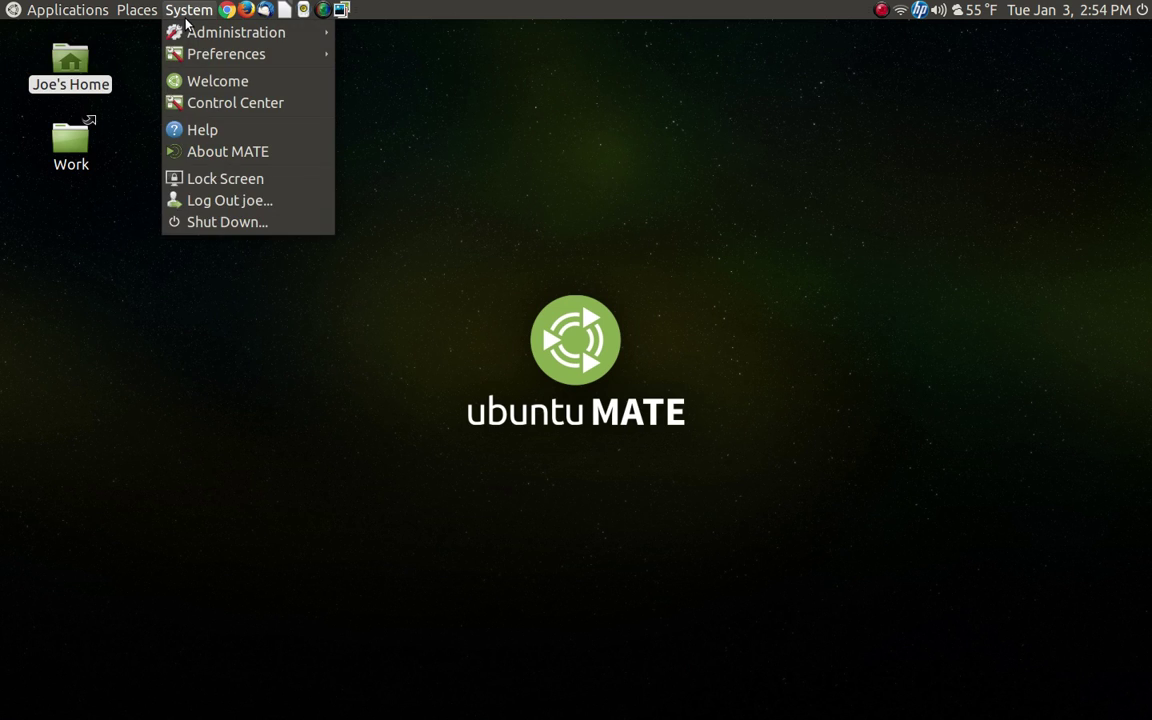
{"action": "left_click", "coordinate": [298, 104]}
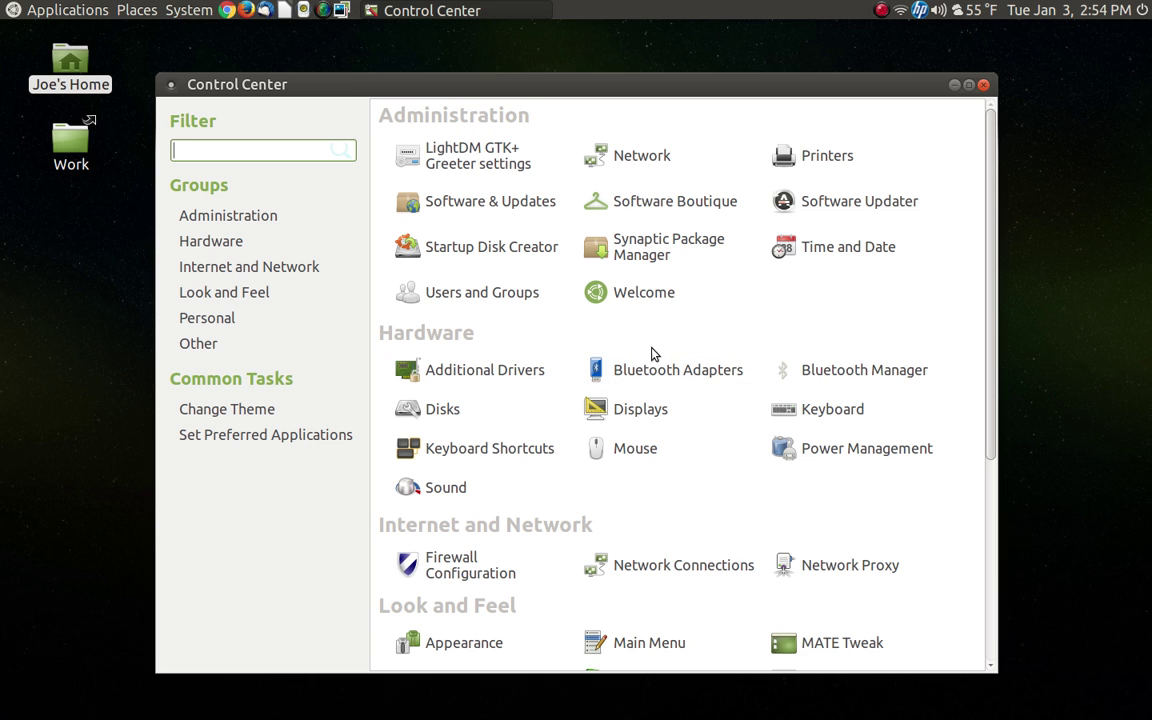
Scroll the Control Center down to the Look and Feel and Personal sections
{"action": "scroll", "coordinate": [646, 352], "scroll_direction": "down", "scroll_amount": 1}
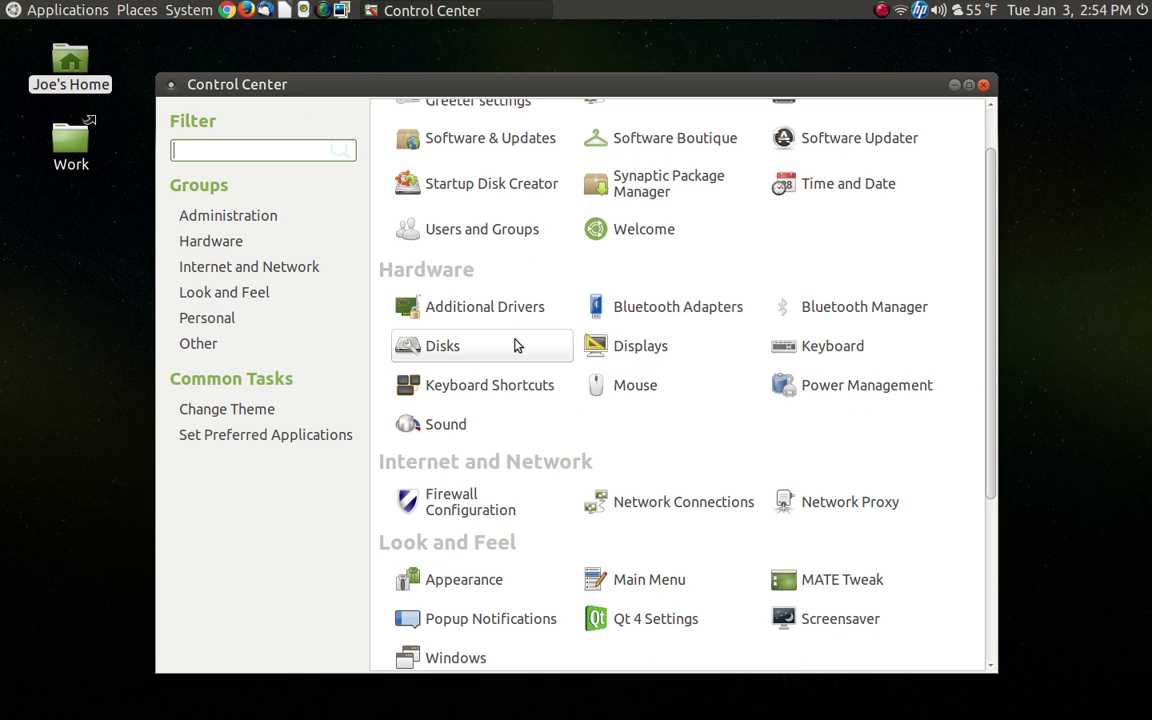
{"action": "scroll", "coordinate": [521, 316], "scroll_direction": "down", "scroll_amount": 2}
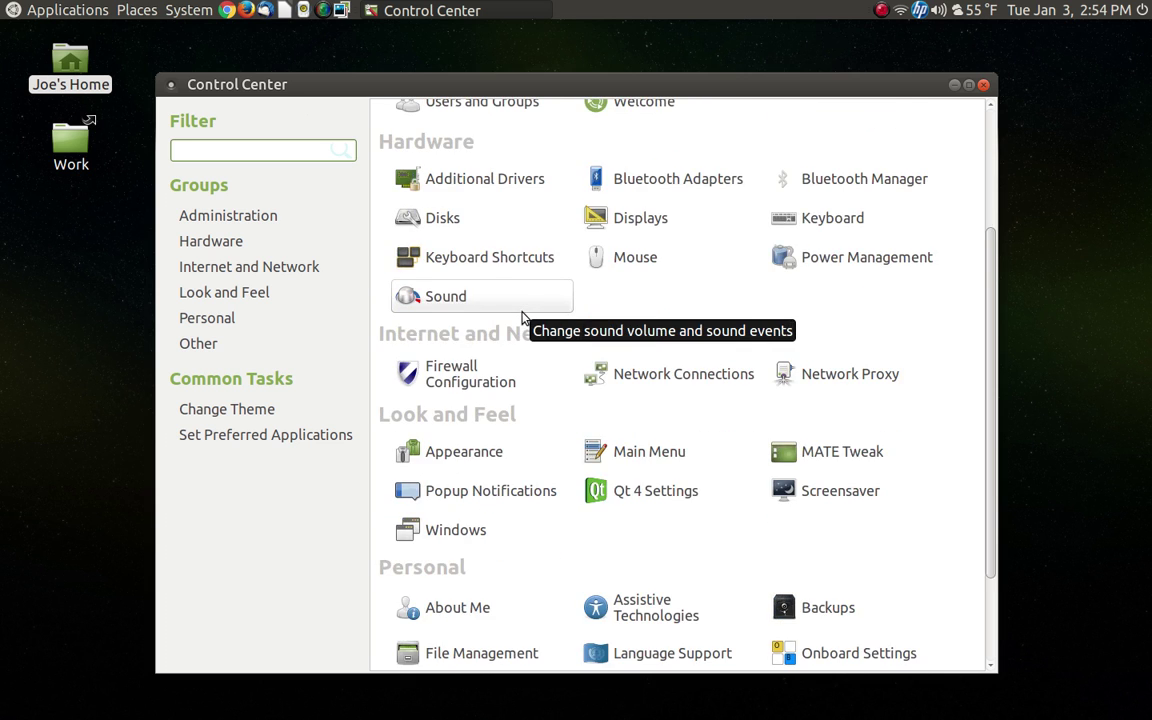
{"action": "scroll", "coordinate": [521, 316], "scroll_direction": "down", "scroll_amount": 1}
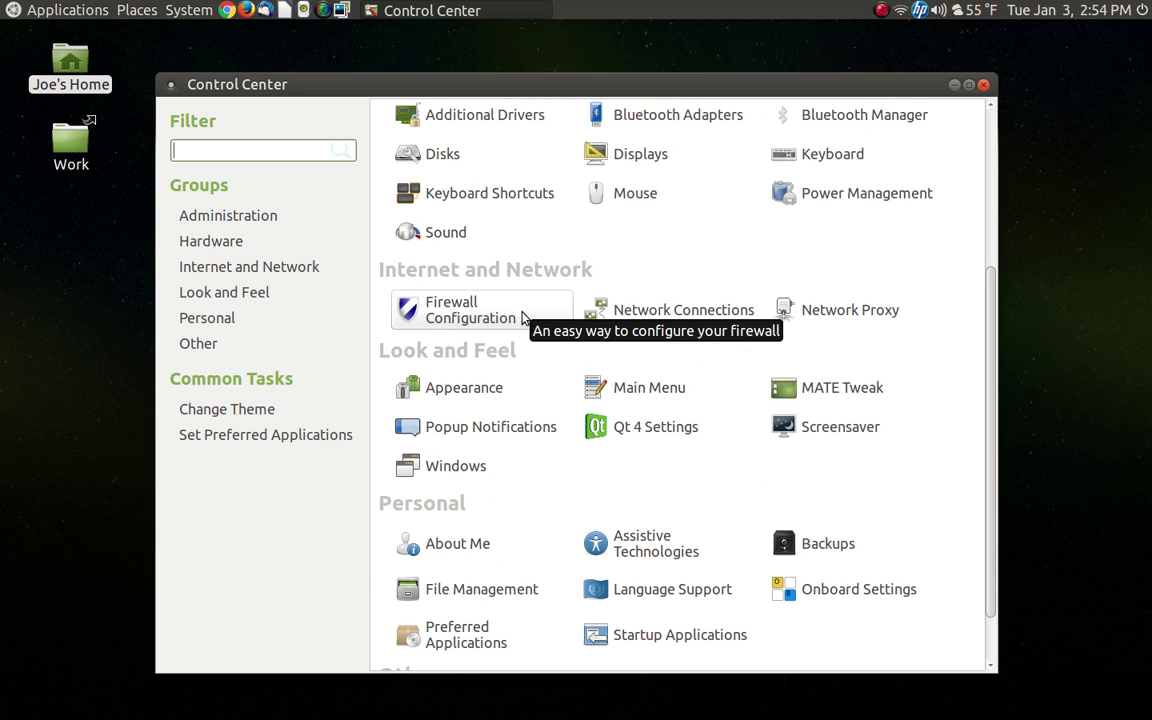
Open Appearance, move its window aside, and browse the wallpapers on the Background tab
{"action": "left_click", "coordinate": [510, 398]}
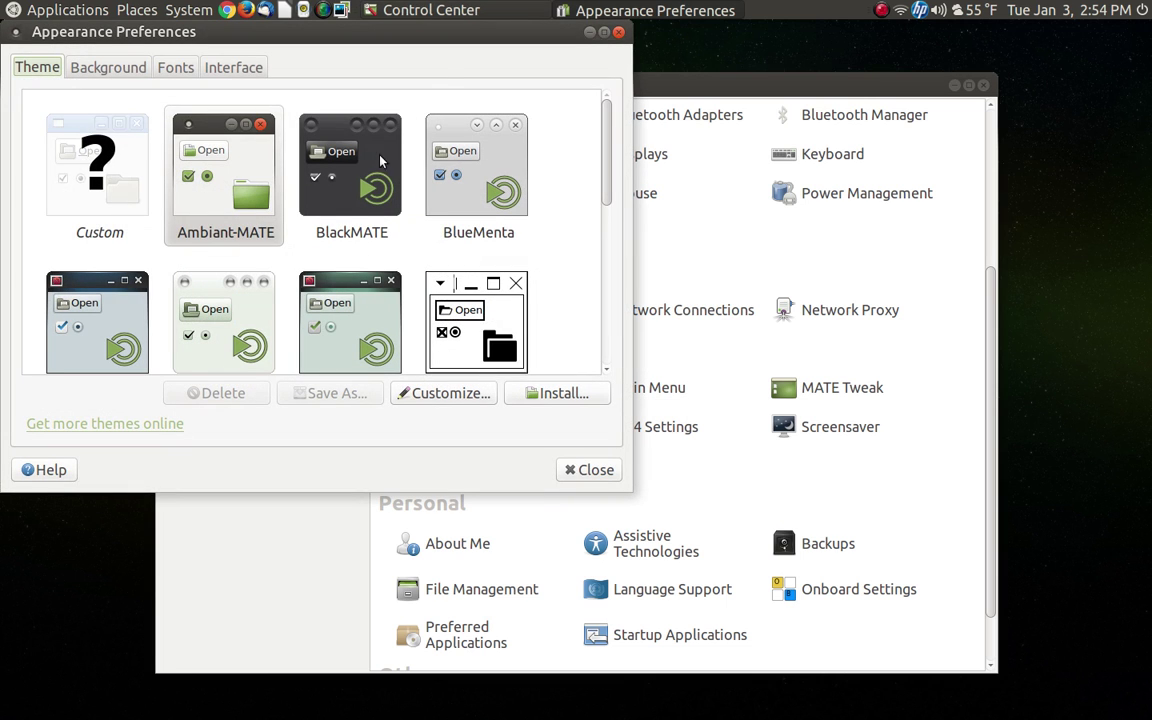
{"action": "left_click_drag", "start_coordinate": [449, 35], "coordinate": [644, 59]}
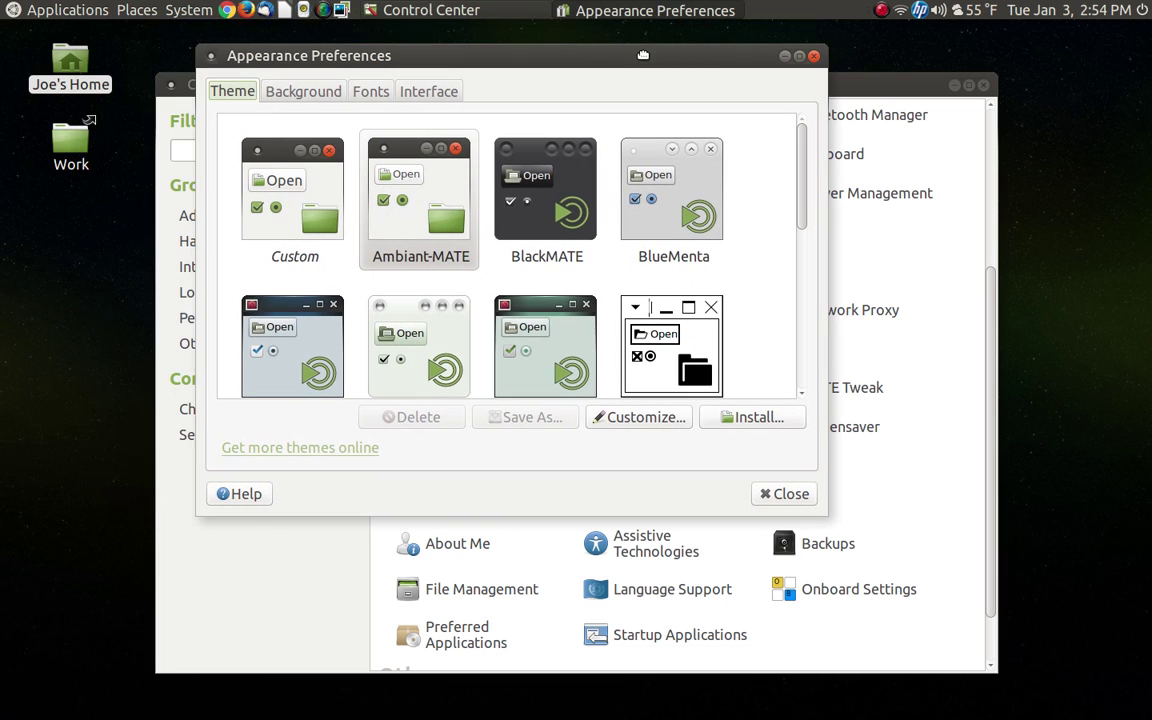
{"action": "left_click", "coordinate": [300, 95]}
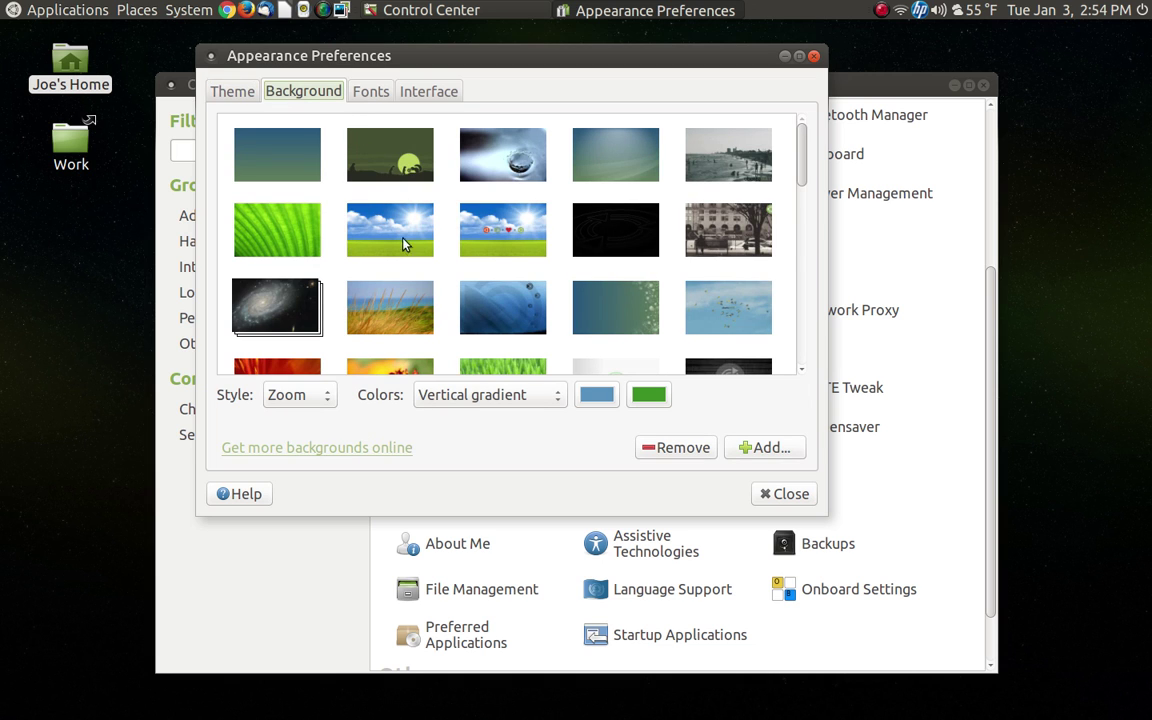
{"action": "scroll", "coordinate": [417, 319], "scroll_direction": "down", "scroll_amount": 5}
{"action": "scroll", "coordinate": [418, 320], "scroll_direction": "down", "scroll_amount": 3}
{"action": "scroll", "coordinate": [418, 320], "scroll_direction": "up", "scroll_amount": 10}
View the Fonts tab and its rendering details (120 dpi, subpixel smoothing, slight hinting), then close the details
{"action": "left_click", "coordinate": [370, 92]}
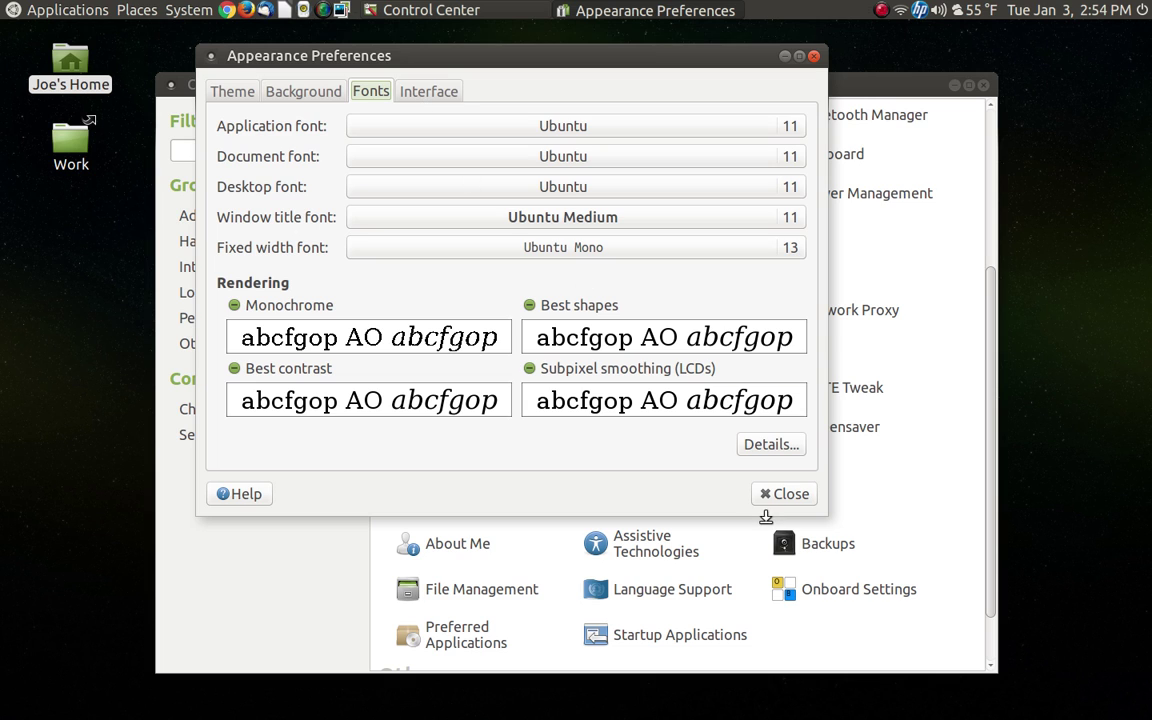
{"action": "left_click", "coordinate": [771, 445]}
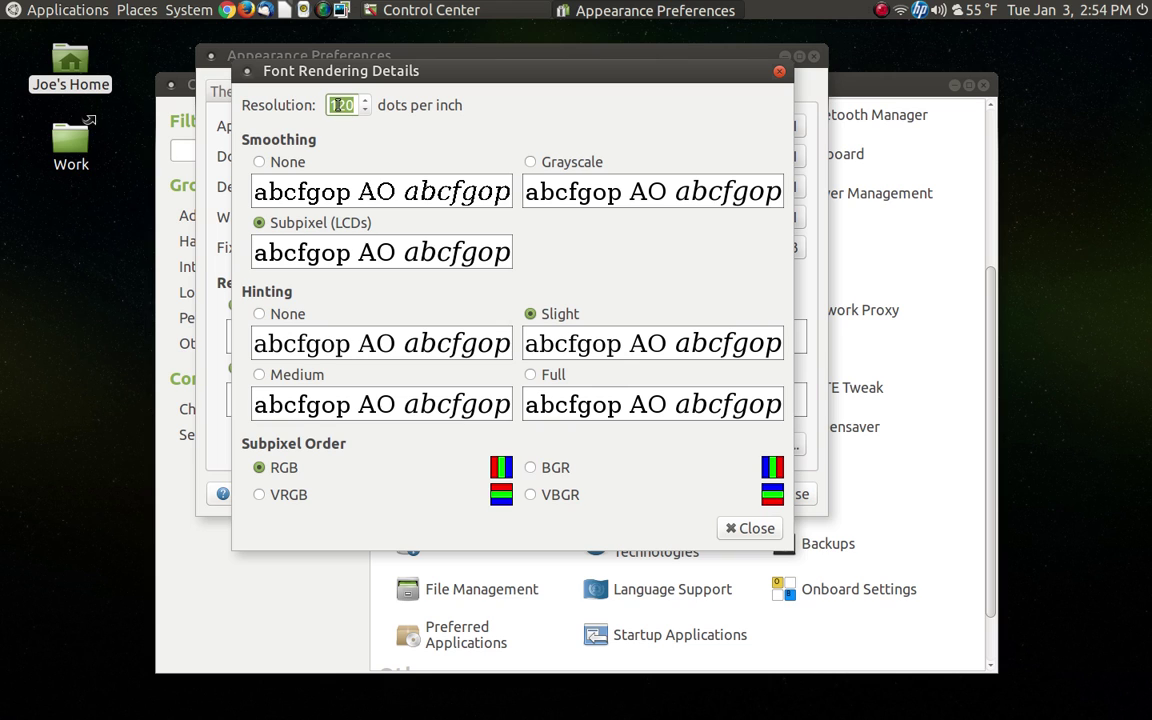
{"action": "left_click", "coordinate": [245, 74]}
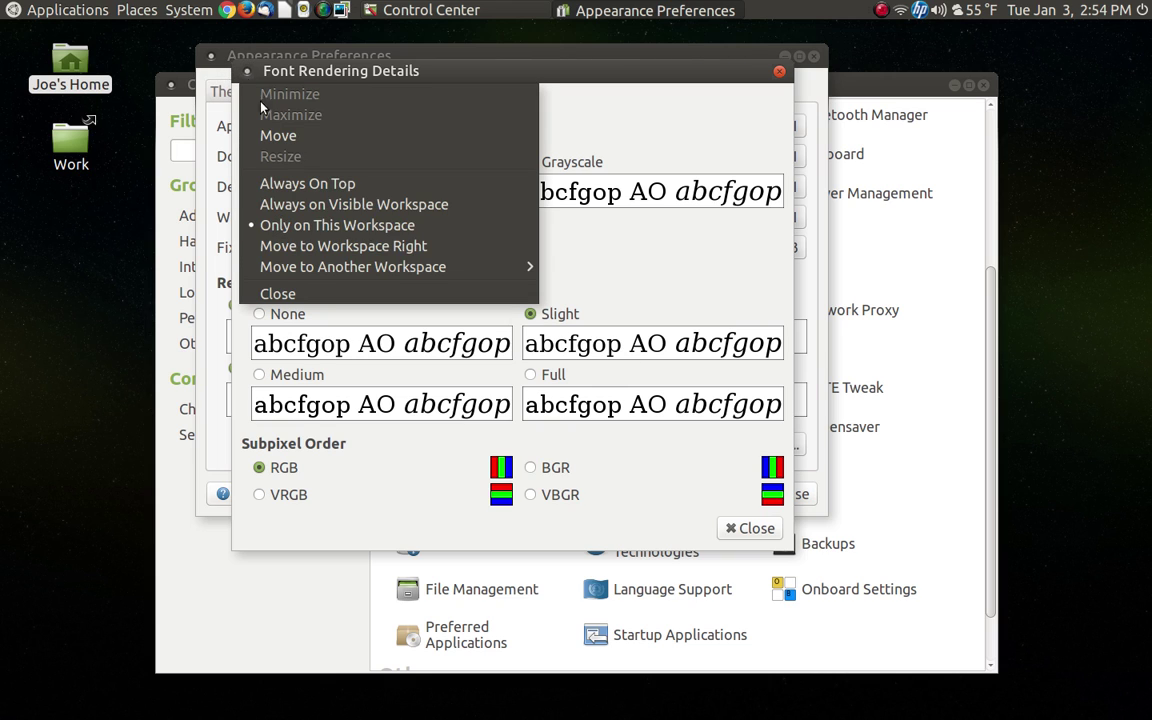
{"action": "left_click", "coordinate": [391, 295]}
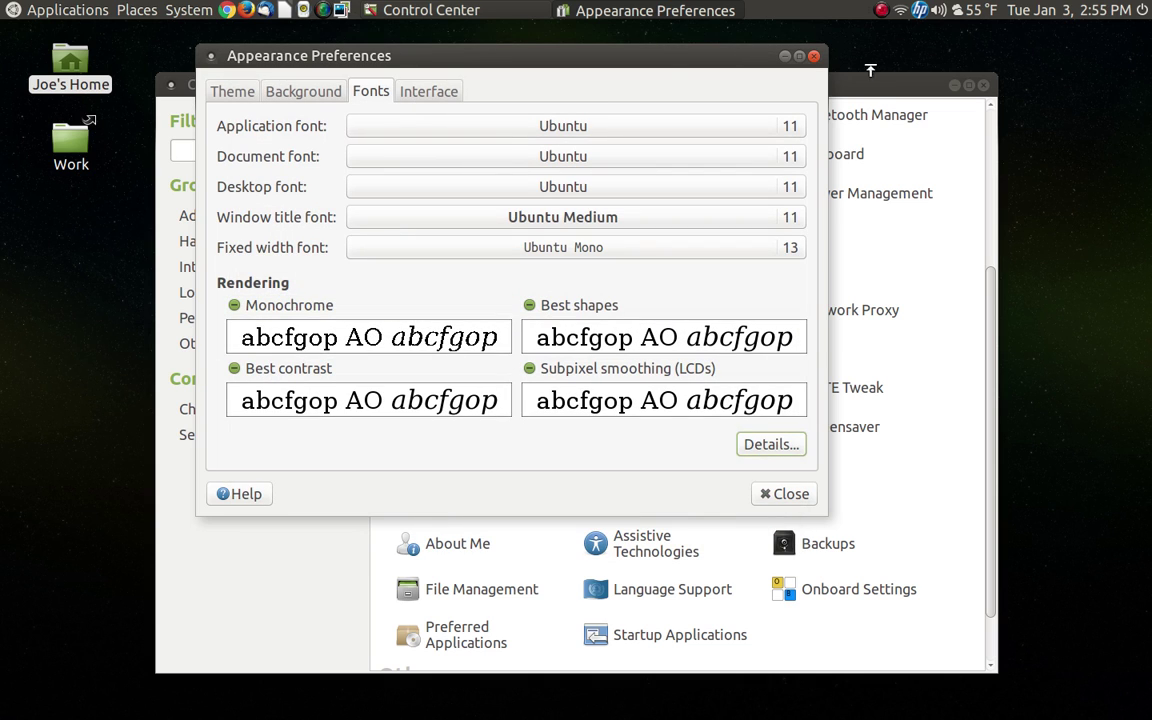
Close Appearance Preferences and open Startup Applications from the Control Center
{"action": "left_click", "coordinate": [816, 57]}
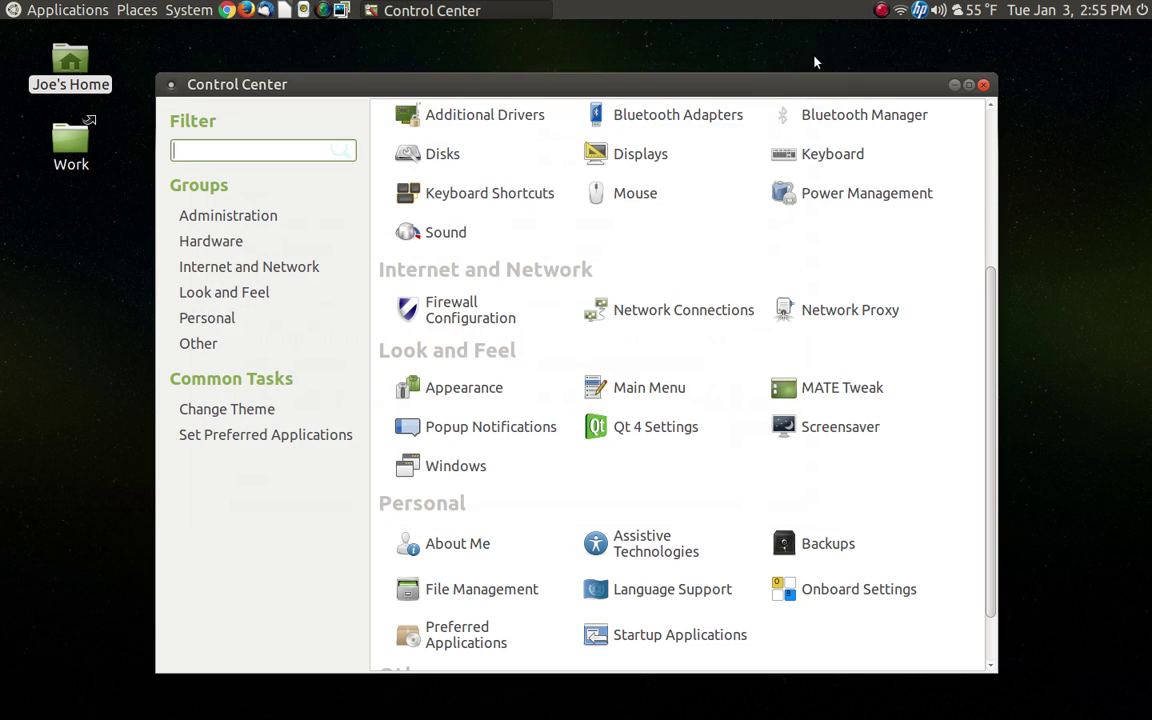
{"action": "scroll", "coordinate": [670, 480], "scroll_direction": "down", "scroll_amount": 2}
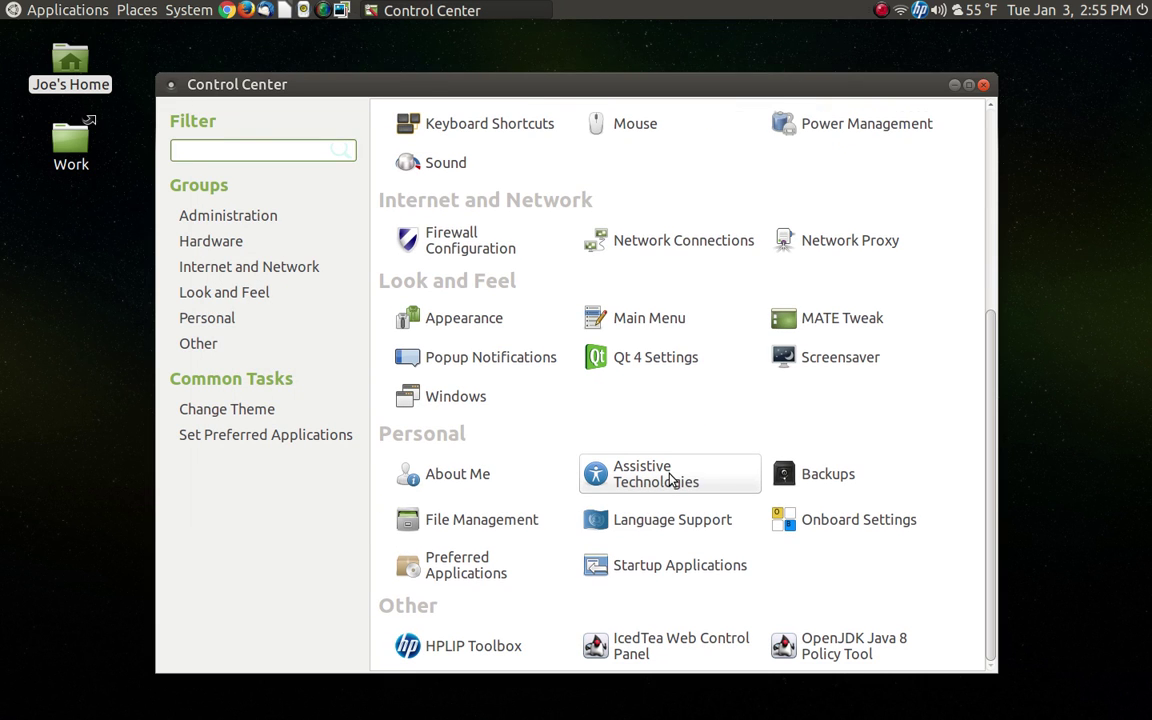
{"action": "left_click", "coordinate": [675, 566]}
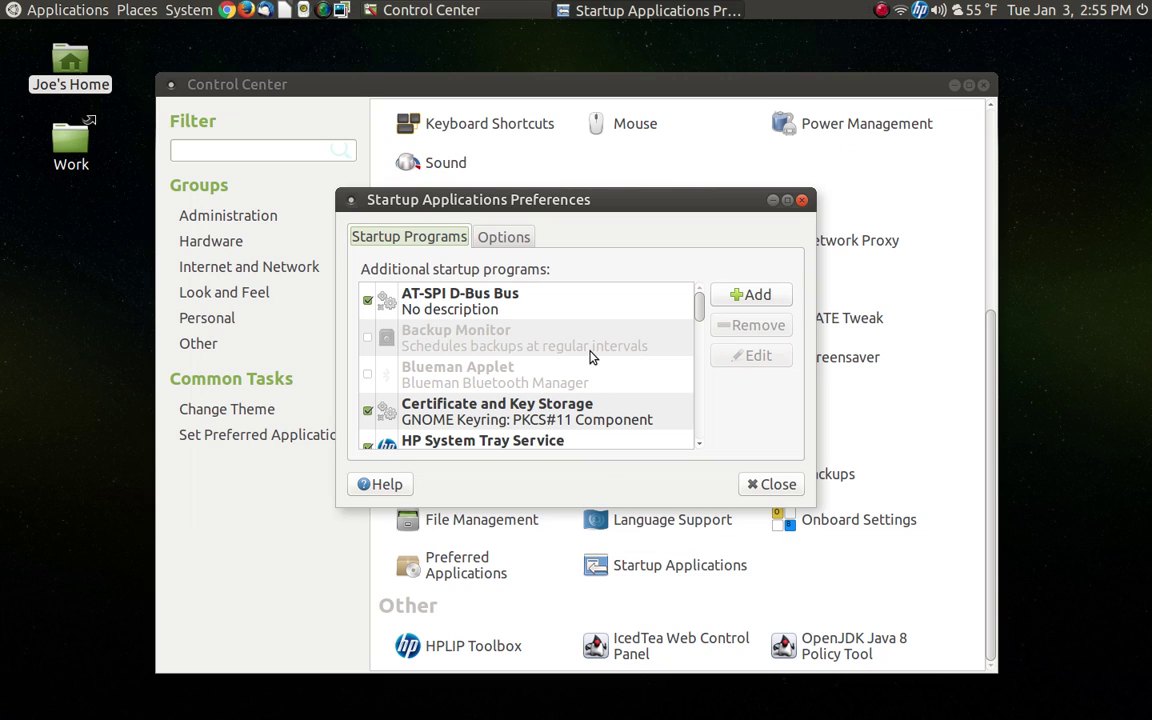
Review the disabled Backup Monitor, Blueman Applet and Update Notifier startup entries
{"action": "left_click", "coordinate": [508, 345]}
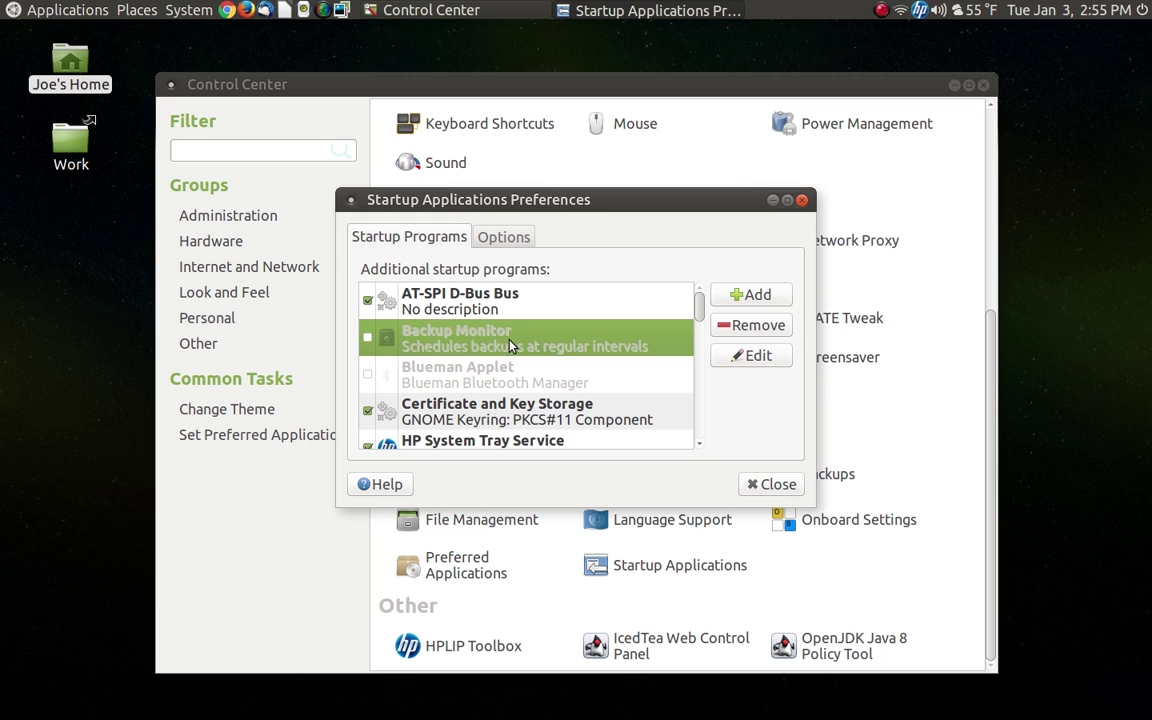
{"action": "left_click", "coordinate": [555, 385]}
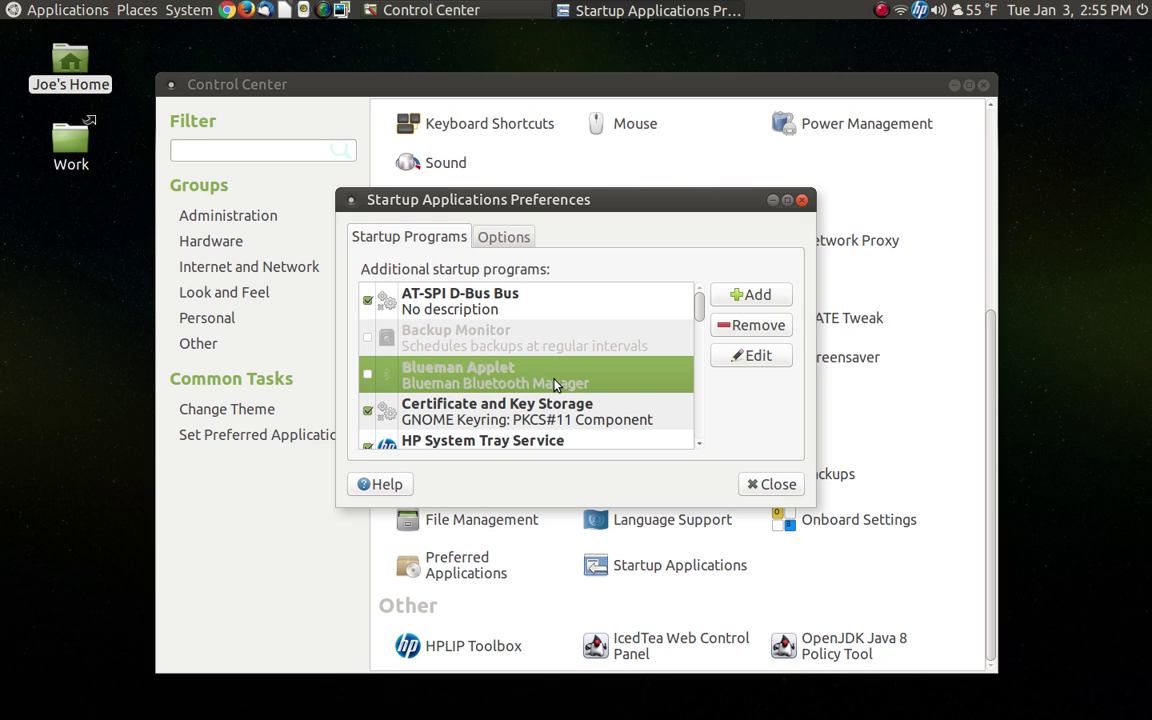
{"action": "scroll", "coordinate": [555, 385], "scroll_direction": "down", "scroll_amount": 5}
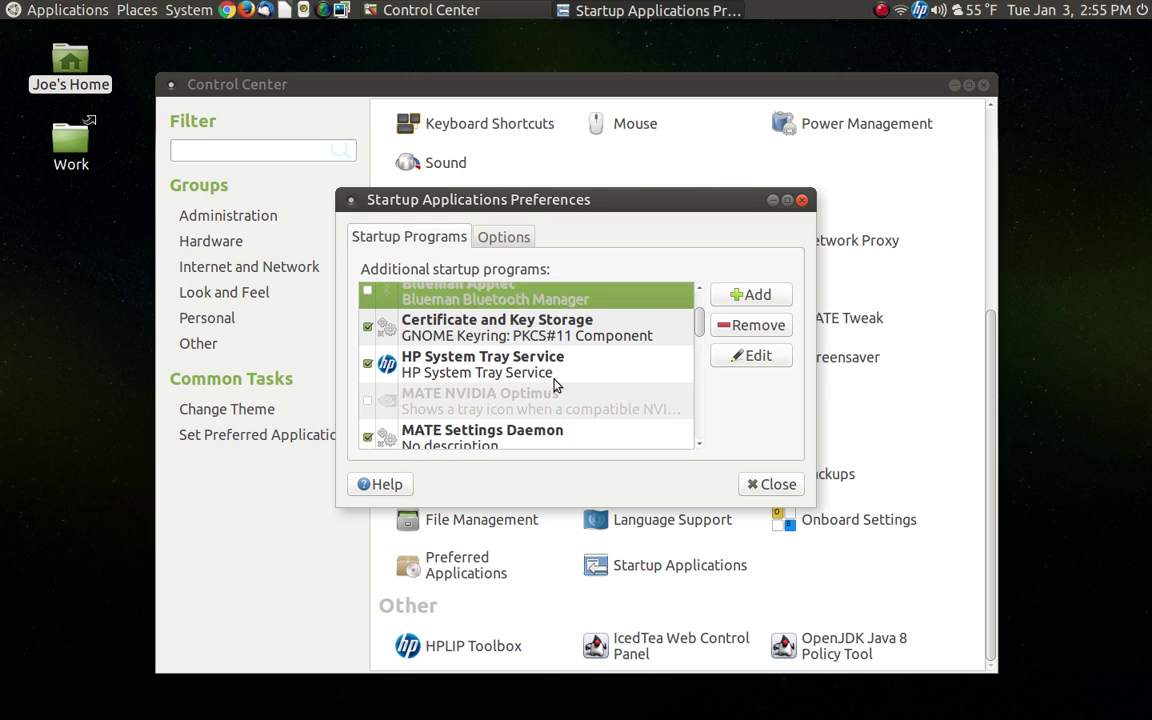
{"action": "scroll", "coordinate": [555, 385], "scroll_direction": "down", "scroll_amount": 2}
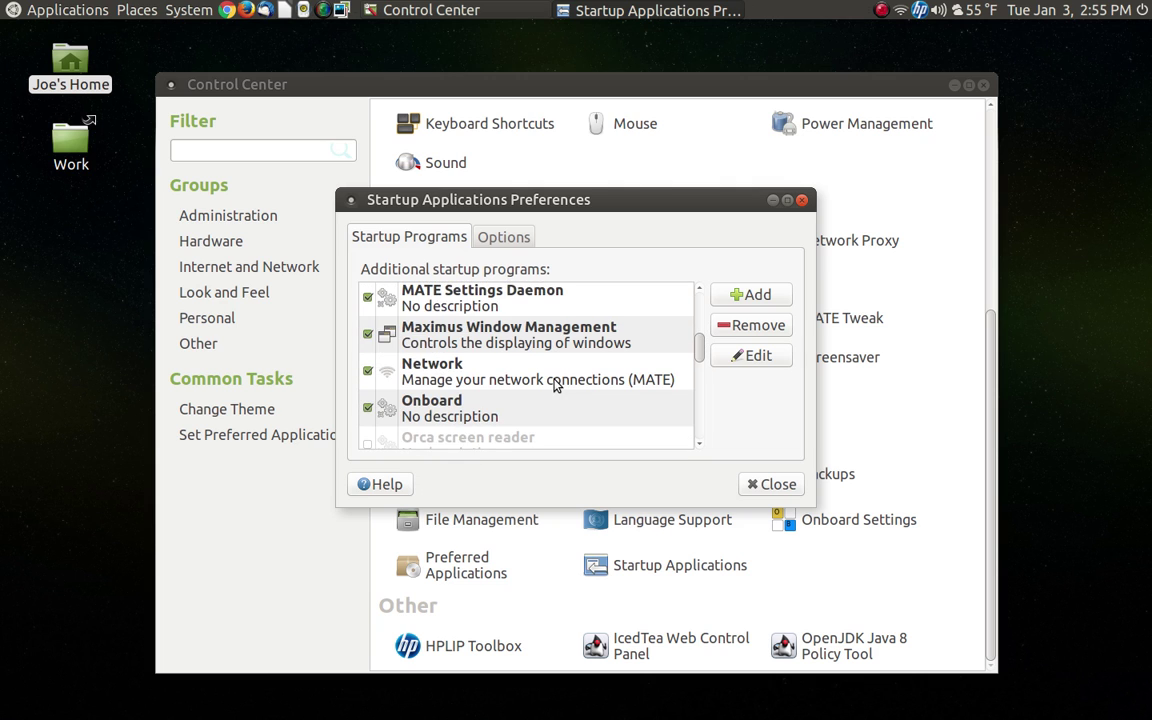
{"action": "scroll", "coordinate": [555, 385], "scroll_direction": "down", "scroll_amount": 4}
{"action": "scroll", "coordinate": [555, 385], "scroll_direction": "down", "scroll_amount": 5}
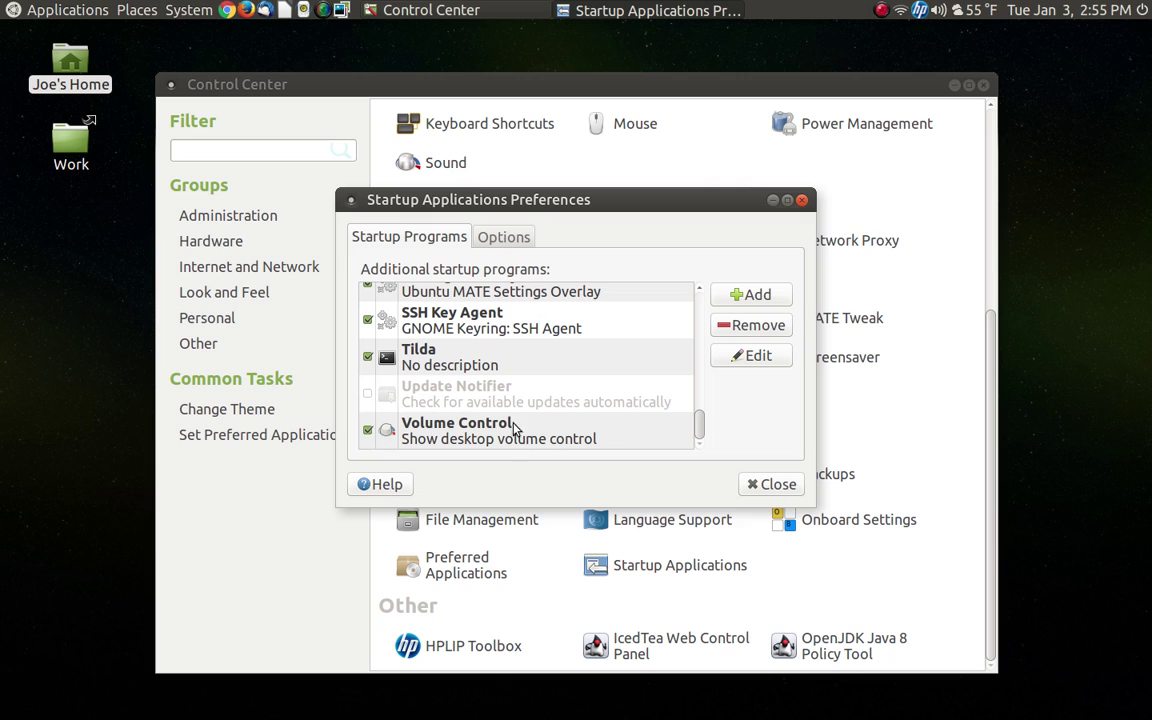
{"action": "left_click", "coordinate": [517, 404]}
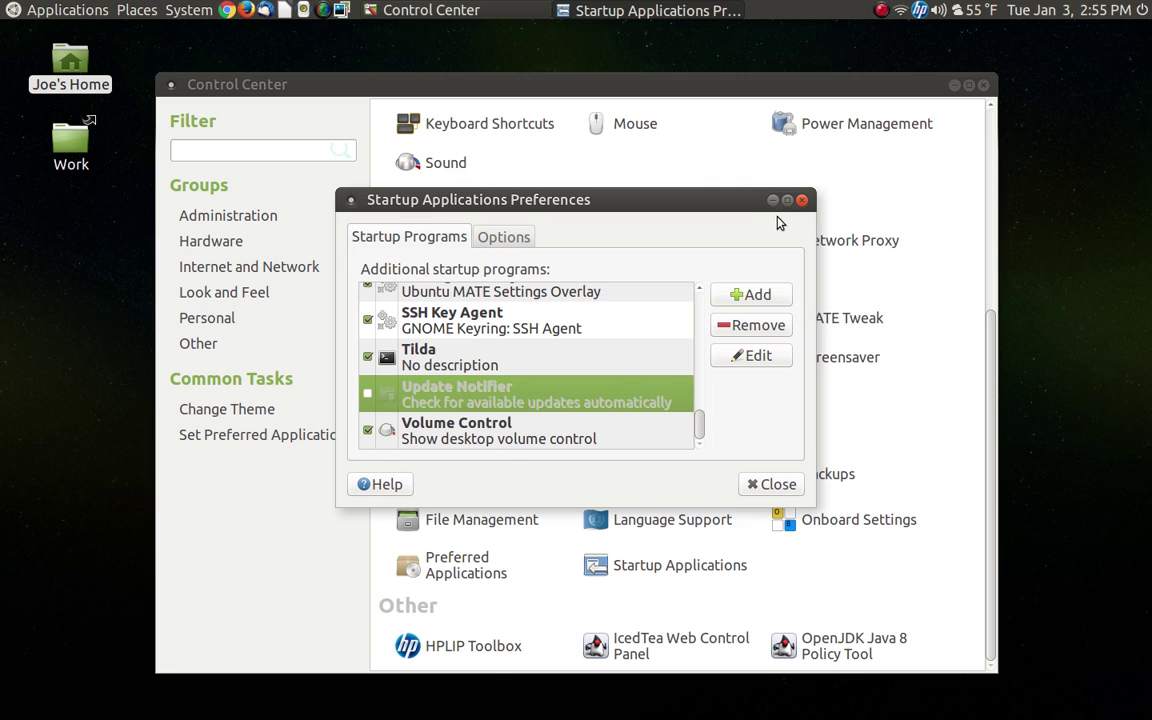
{"action": "left_click", "coordinate": [801, 200]}
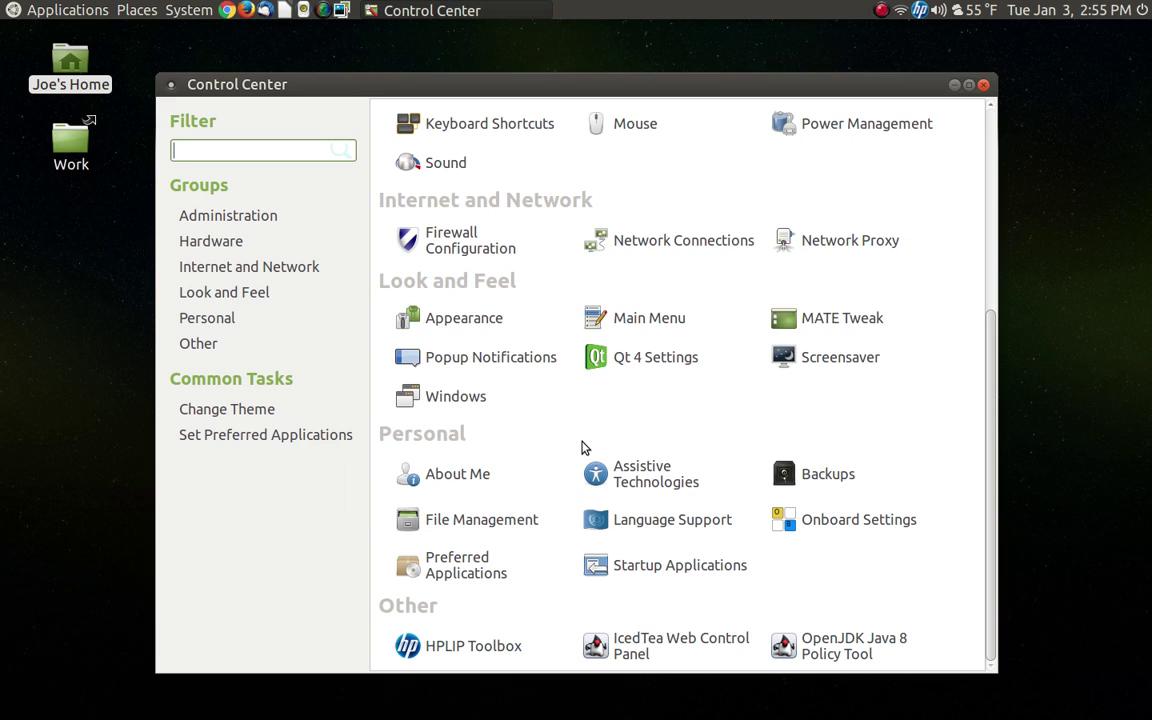
{"action": "left_click", "coordinate": [676, 354]}
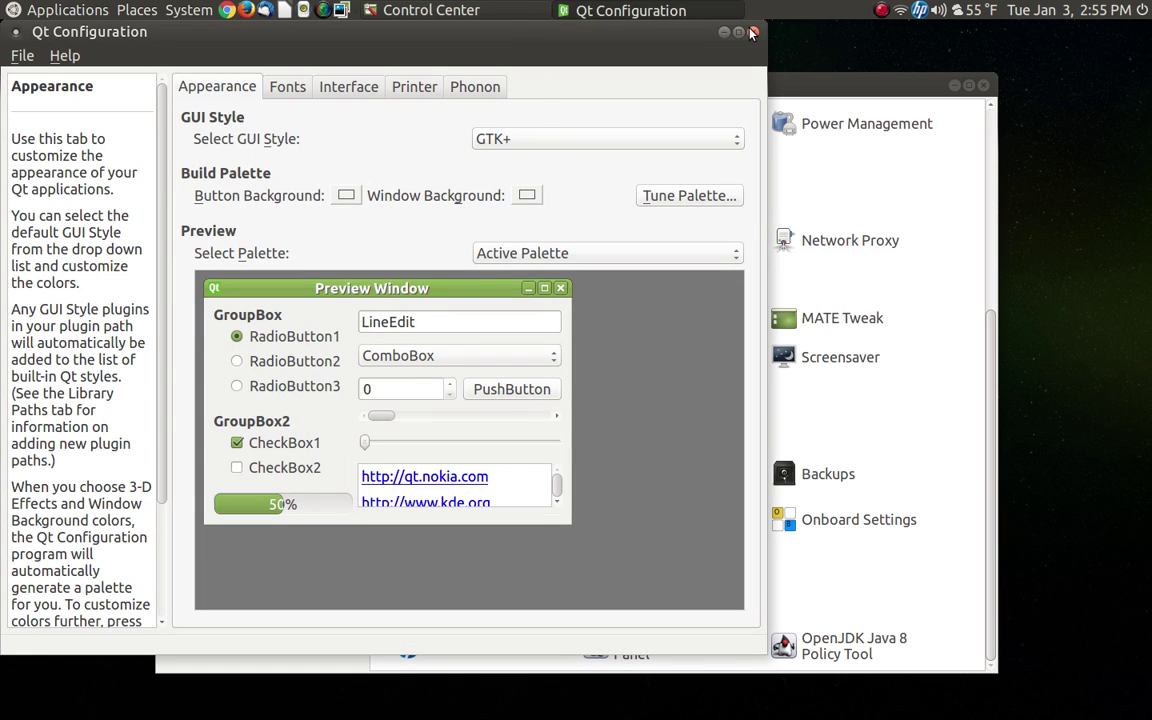
{"action": "key", "text": "alt+F4"}
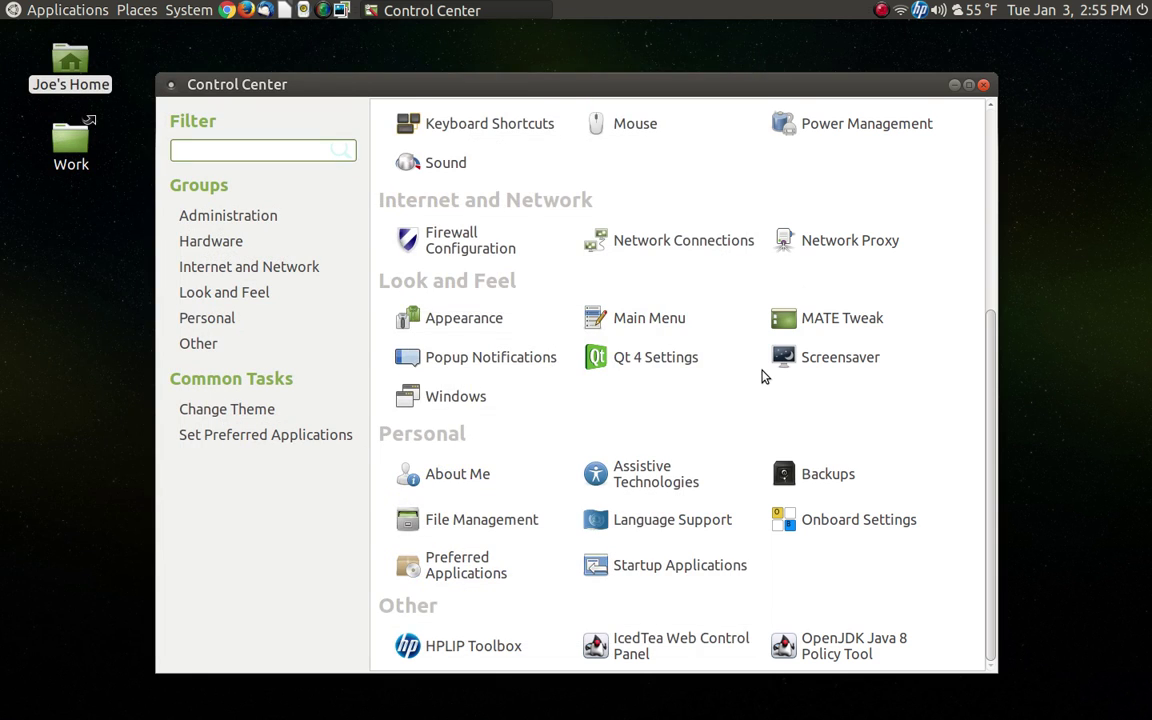
{"action": "scroll", "coordinate": [761, 375], "scroll_direction": "up", "scroll_amount": 4}
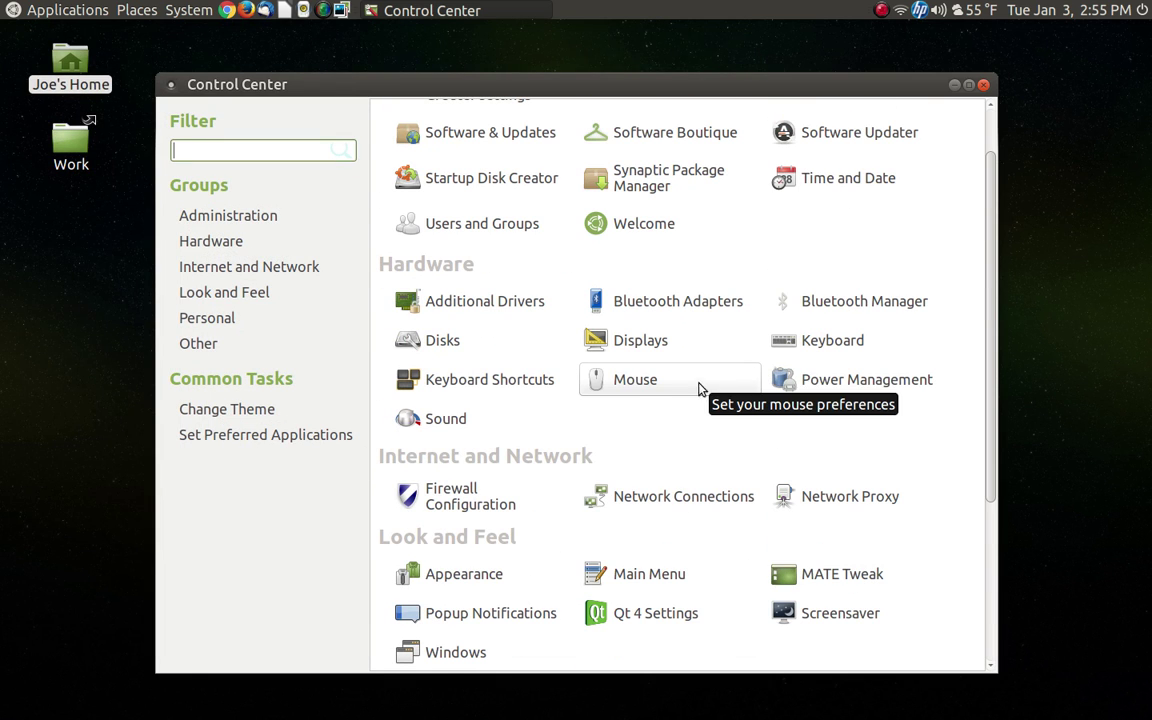
{"action": "scroll", "coordinate": [679, 353], "scroll_direction": "up", "scroll_amount": 2}
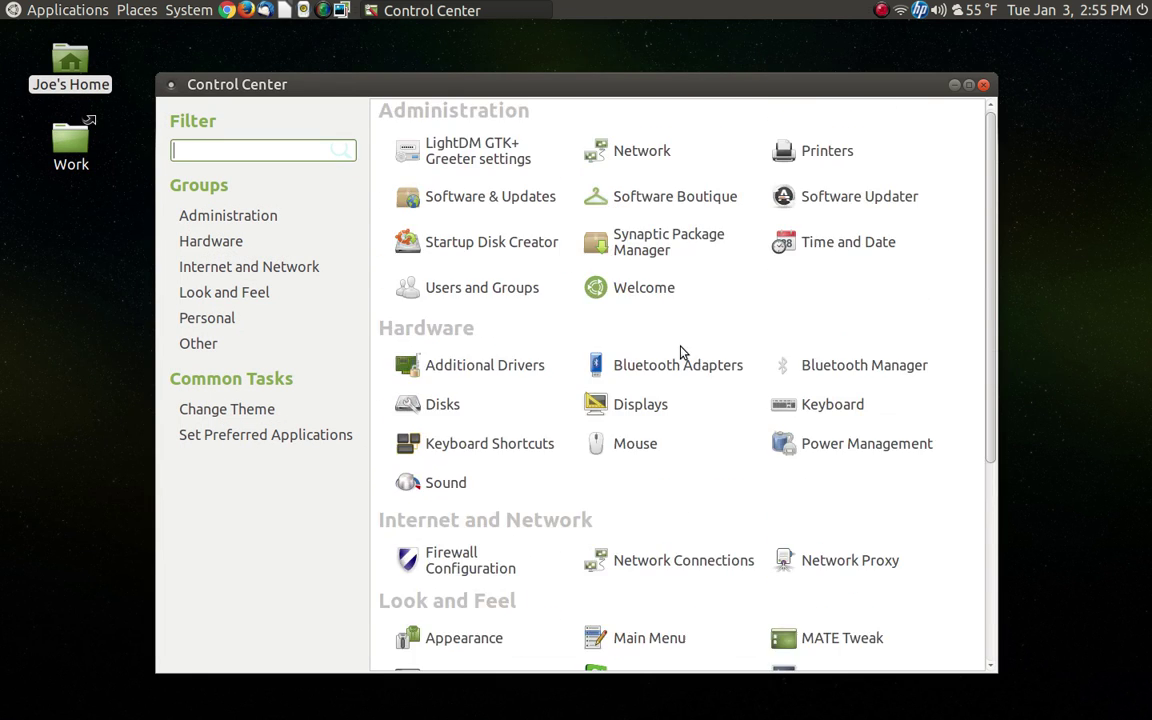
{"action": "scroll", "coordinate": [680, 352], "scroll_direction": "down", "scroll_amount": 4}
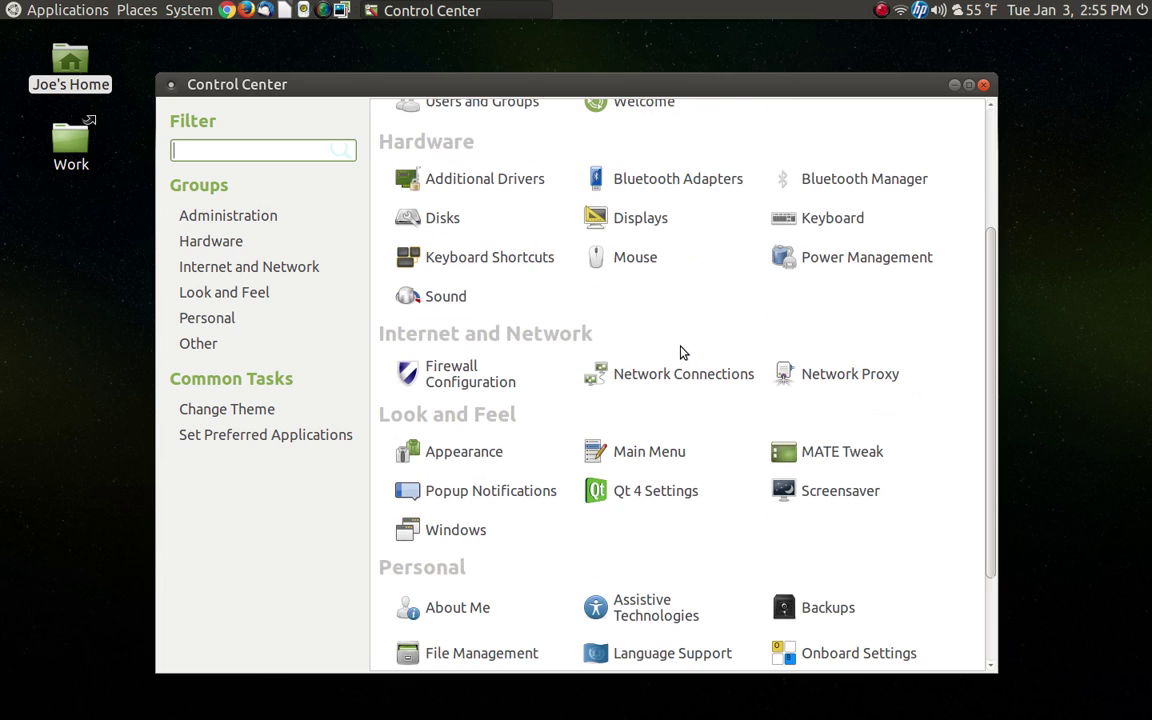
{"action": "left_click", "coordinate": [779, 457]}
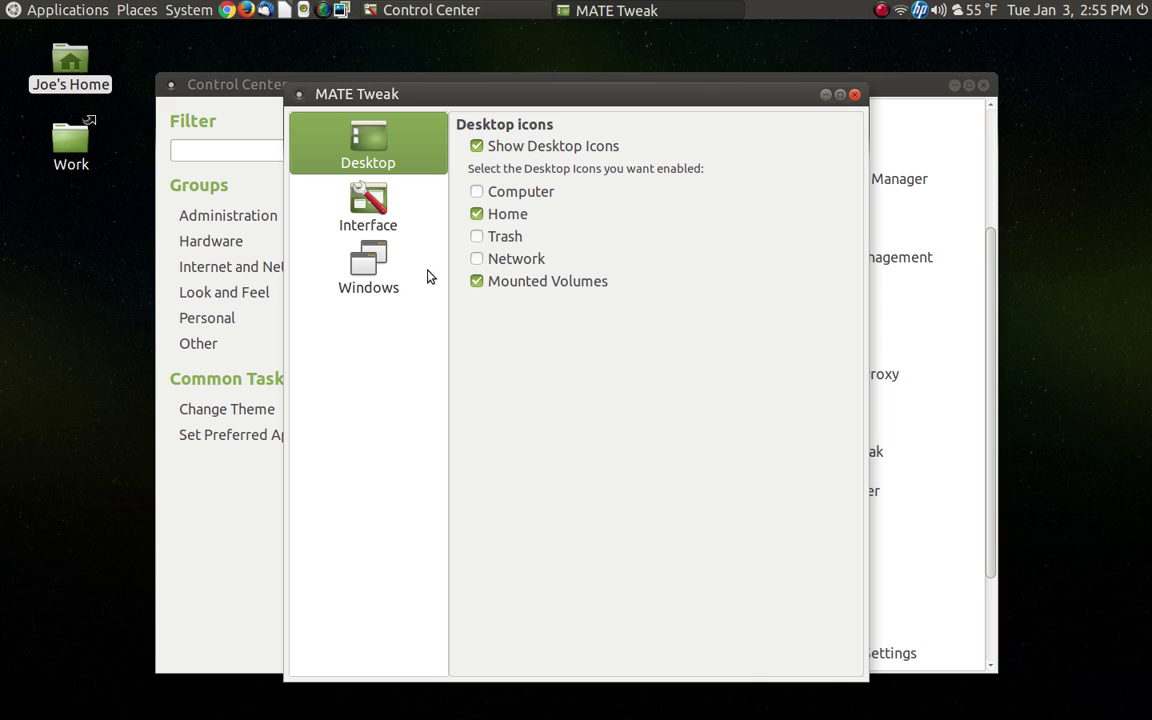
{"action": "left_click", "coordinate": [383, 213]}
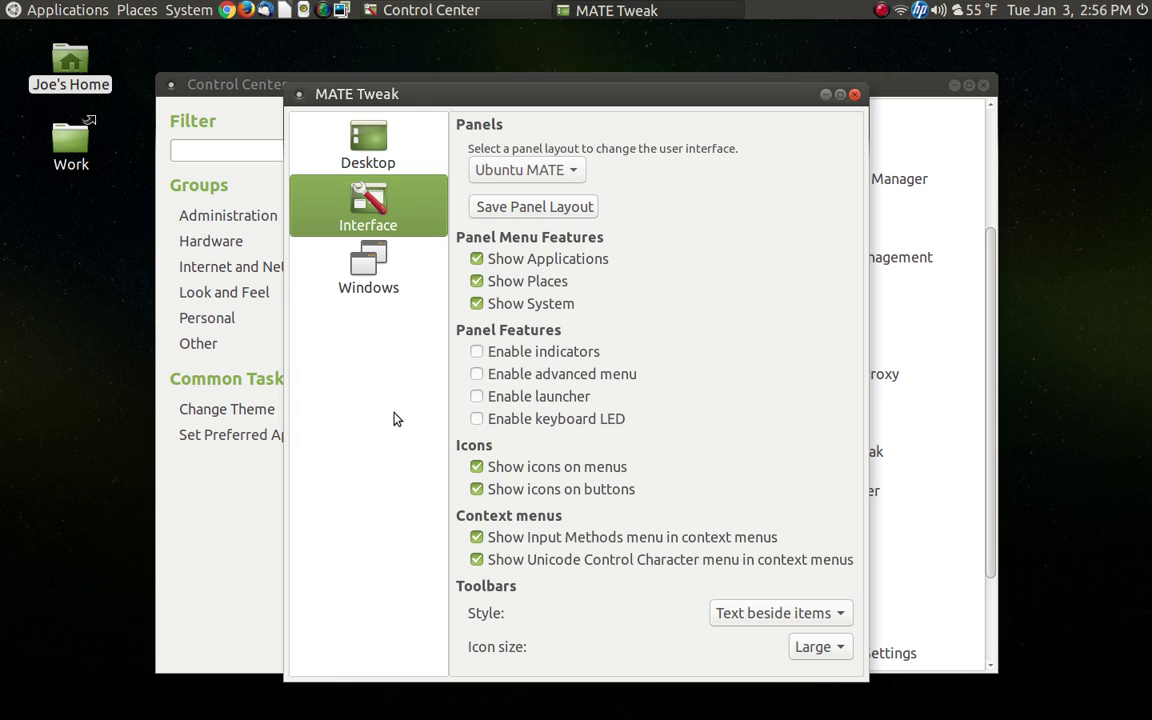
{"action": "left_click", "coordinate": [395, 291]}
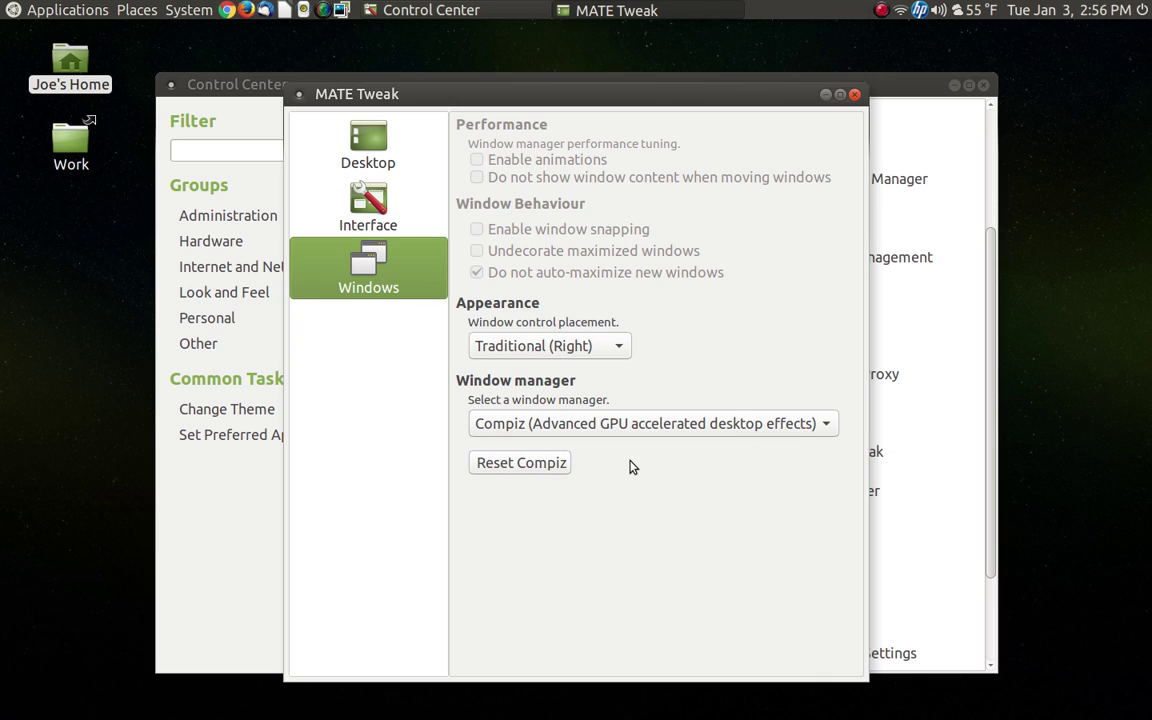
{"action": "left_click", "coordinate": [855, 95]}
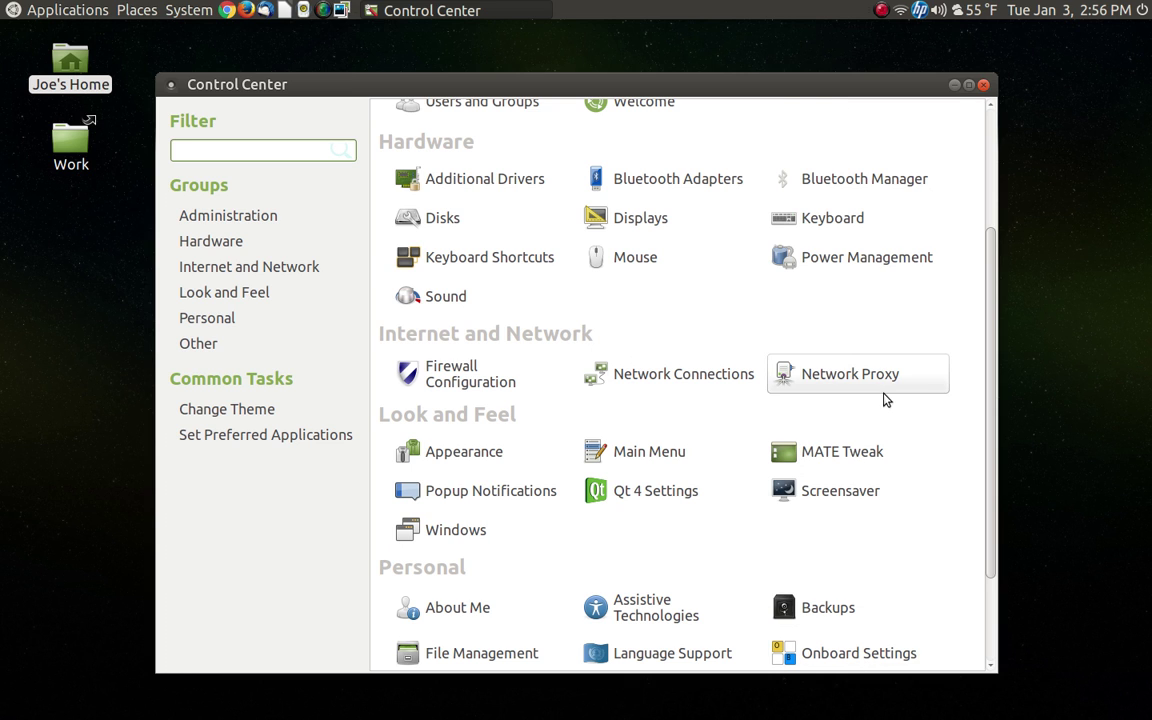
{"action": "scroll", "coordinate": [728, 514], "scroll_direction": "down", "scroll_amount": 3}
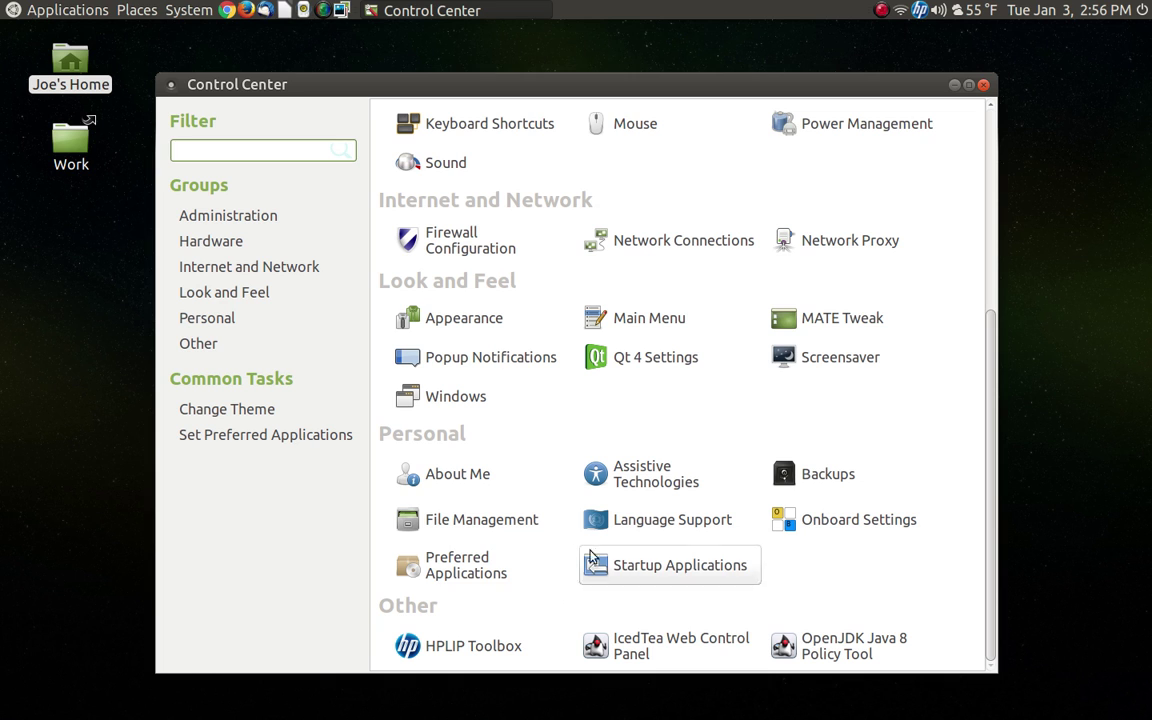
{"action": "scroll", "coordinate": [700, 552], "scroll_direction": "up", "scroll_amount": 7}
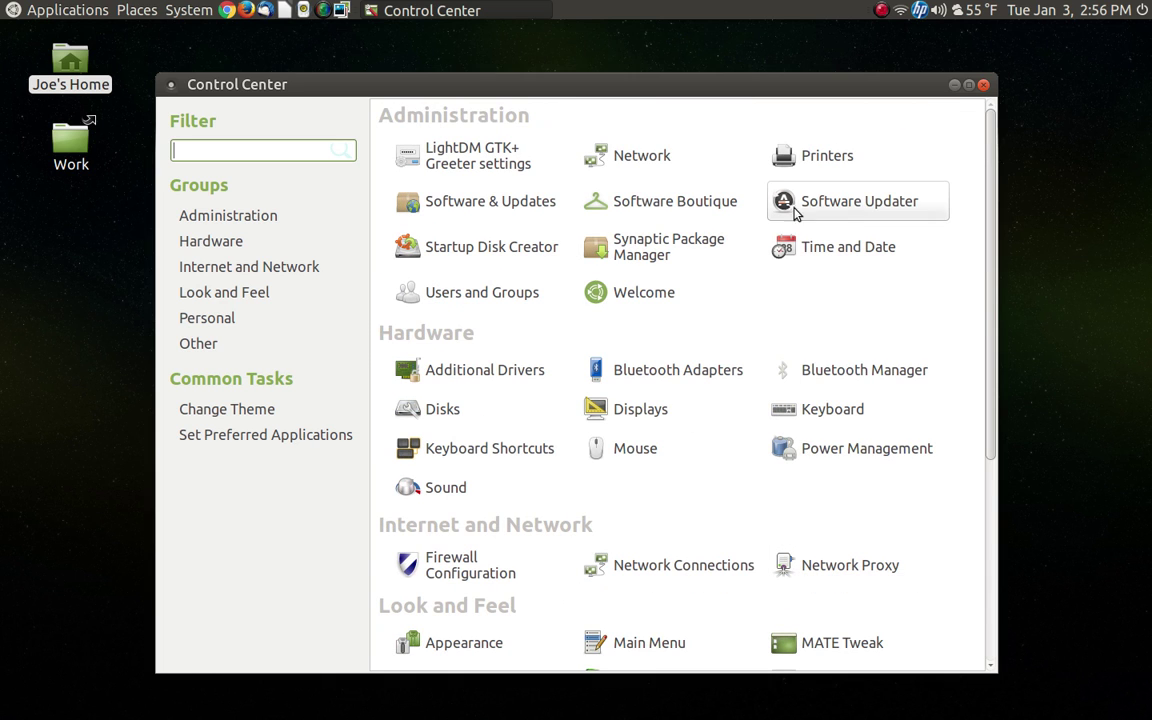
Launch Ubuntu MATE Welcome and read through the Updates & Extras page on codecs, DVD playback and wallpapers
{"action": "left_click", "coordinate": [630, 292]}
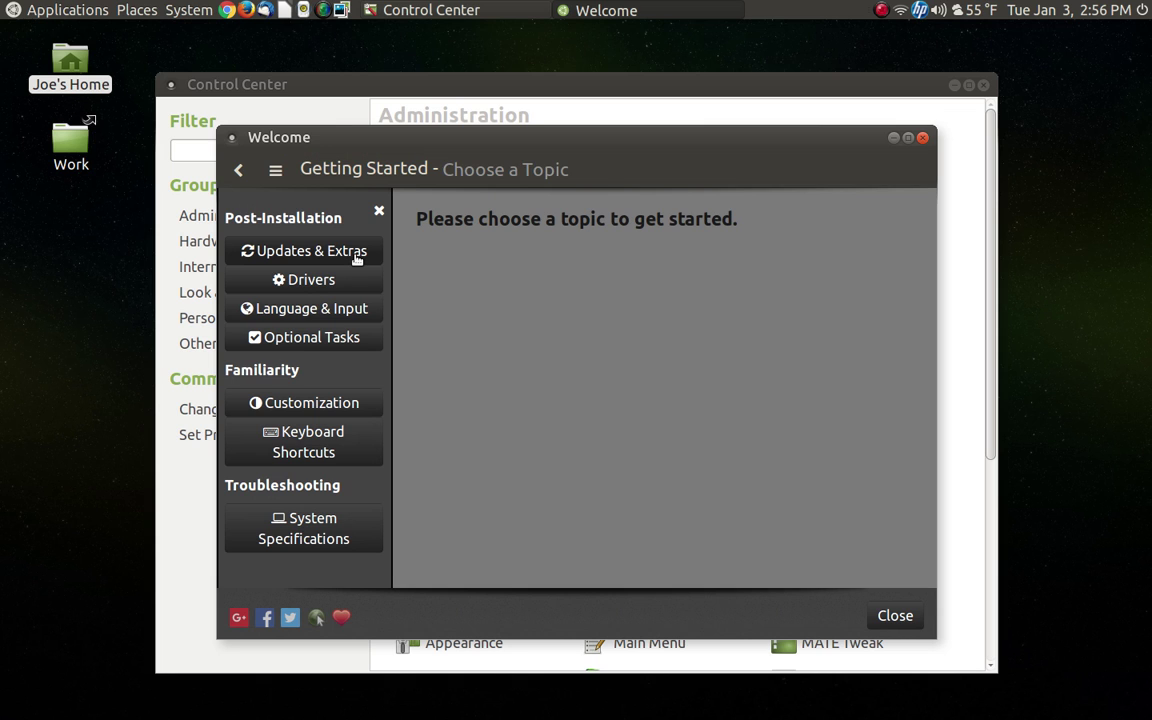
{"action": "left_click", "coordinate": [357, 254]}
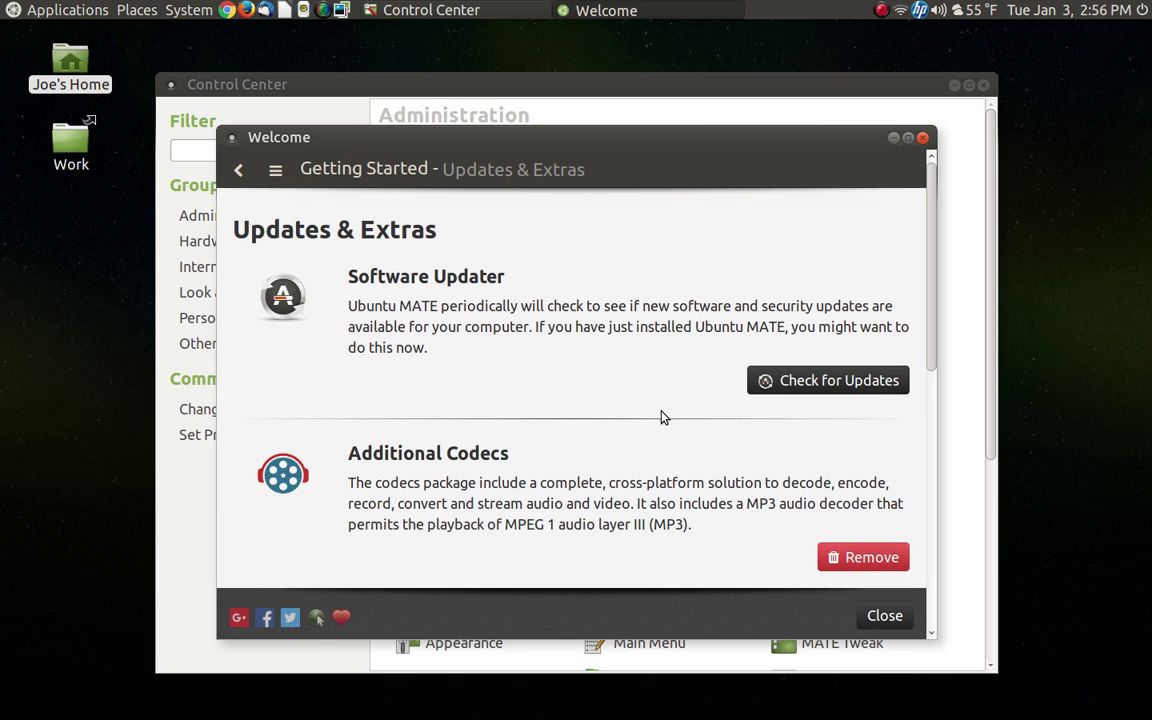
{"action": "scroll", "coordinate": [660, 417], "scroll_direction": "down", "scroll_amount": 1}
{"action": "scroll", "coordinate": [660, 417], "scroll_direction": "down", "scroll_amount": 4}
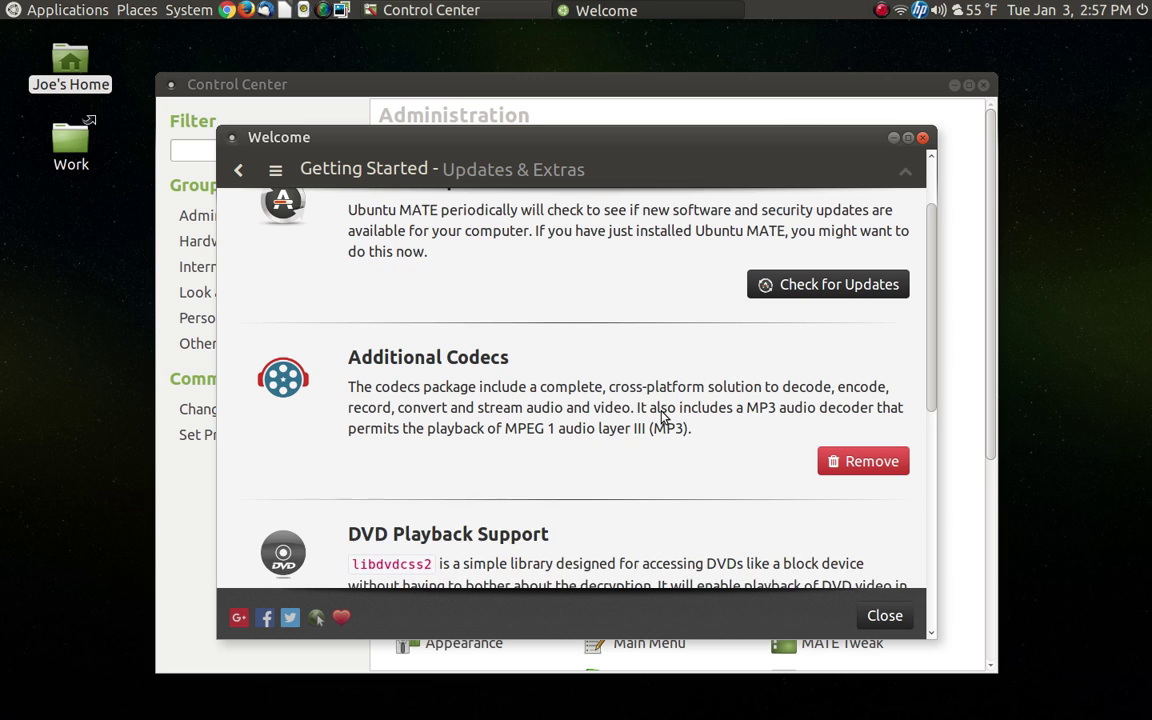
{"action": "scroll", "coordinate": [743, 411], "scroll_direction": "down", "scroll_amount": 5}
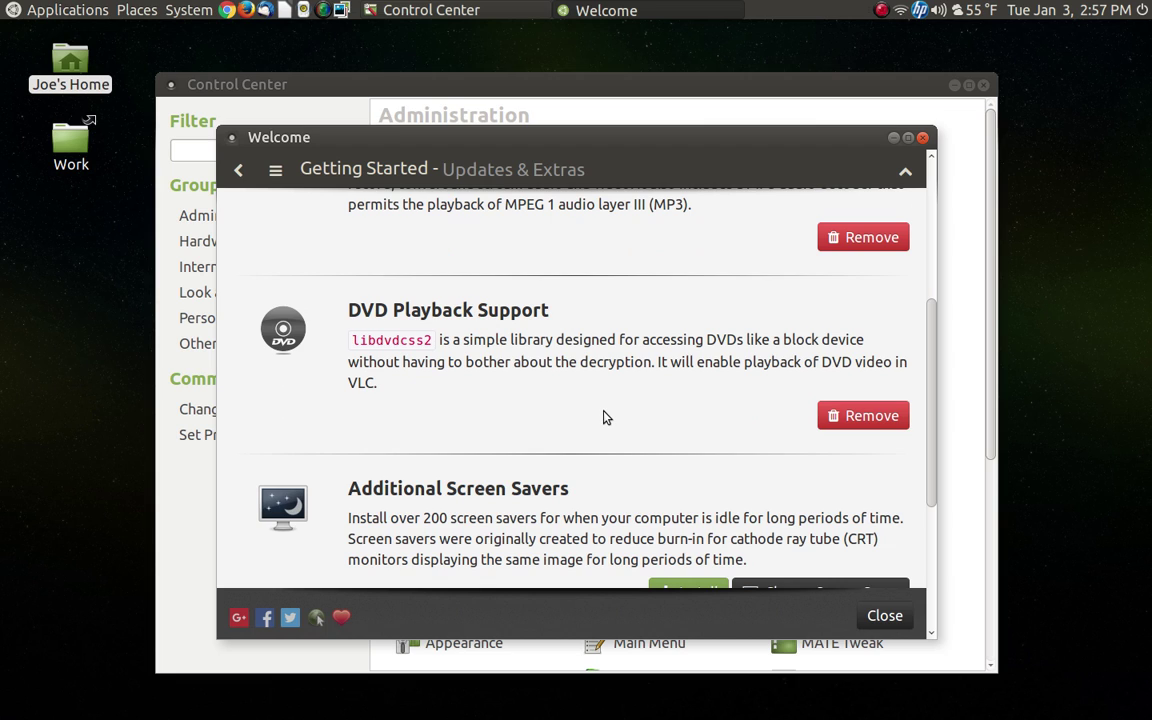
{"action": "scroll", "coordinate": [604, 417], "scroll_direction": "down", "scroll_amount": 5}
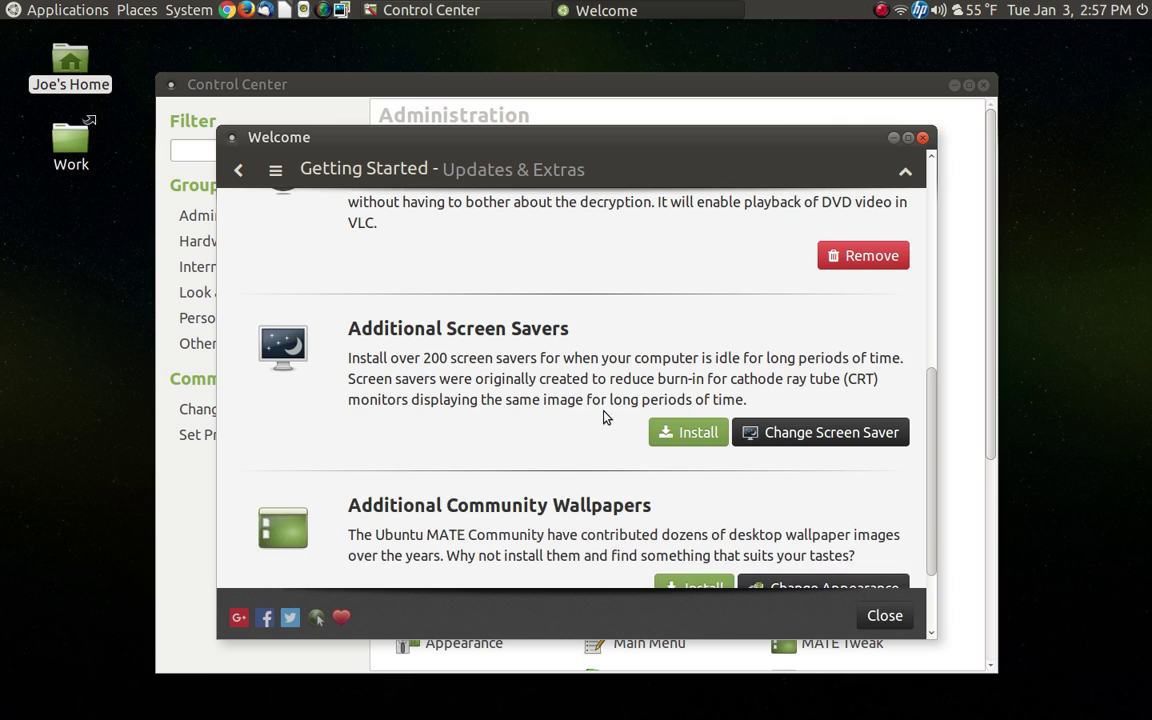
{"action": "scroll", "coordinate": [604, 417], "scroll_direction": "up", "scroll_amount": 3}
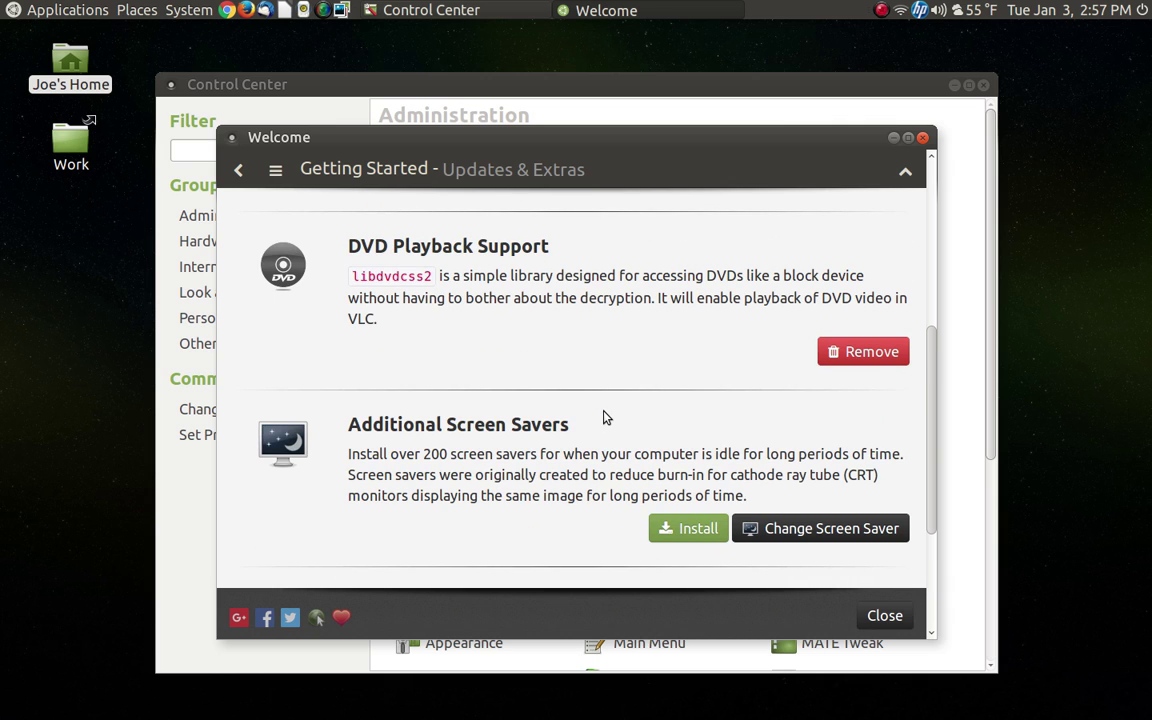
{"action": "scroll", "coordinate": [604, 417], "scroll_direction": "down", "scroll_amount": 5}
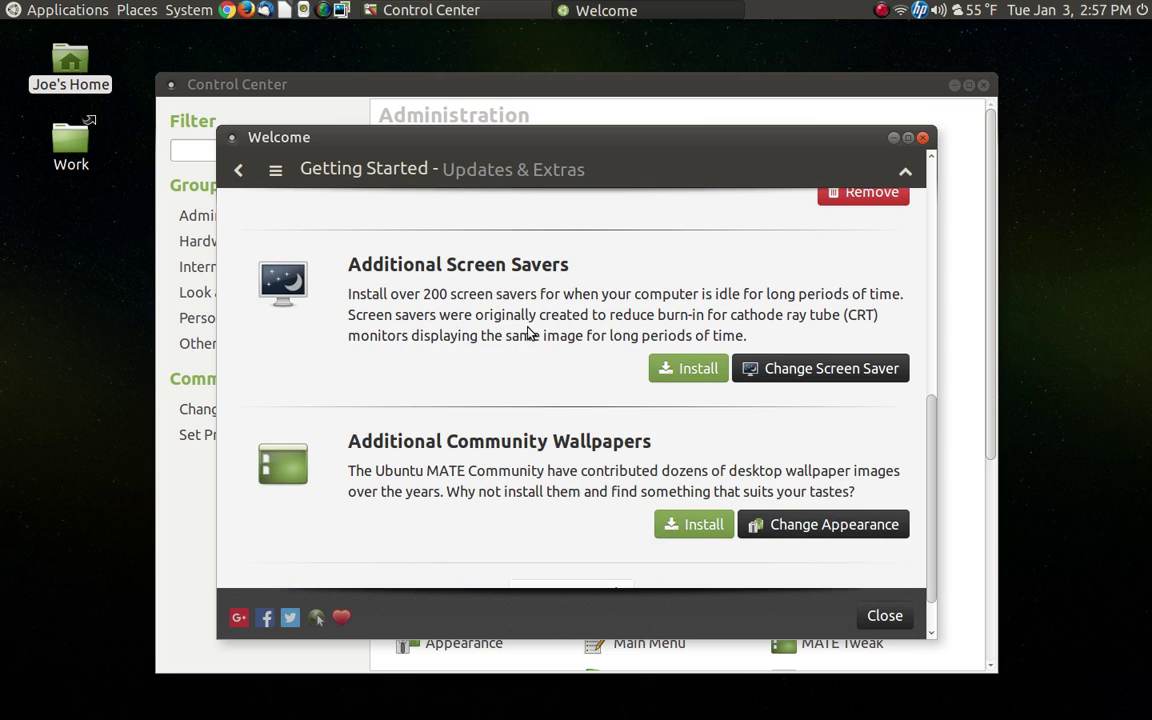
{"action": "scroll", "coordinate": [529, 333], "scroll_direction": "down", "scroll_amount": 2}
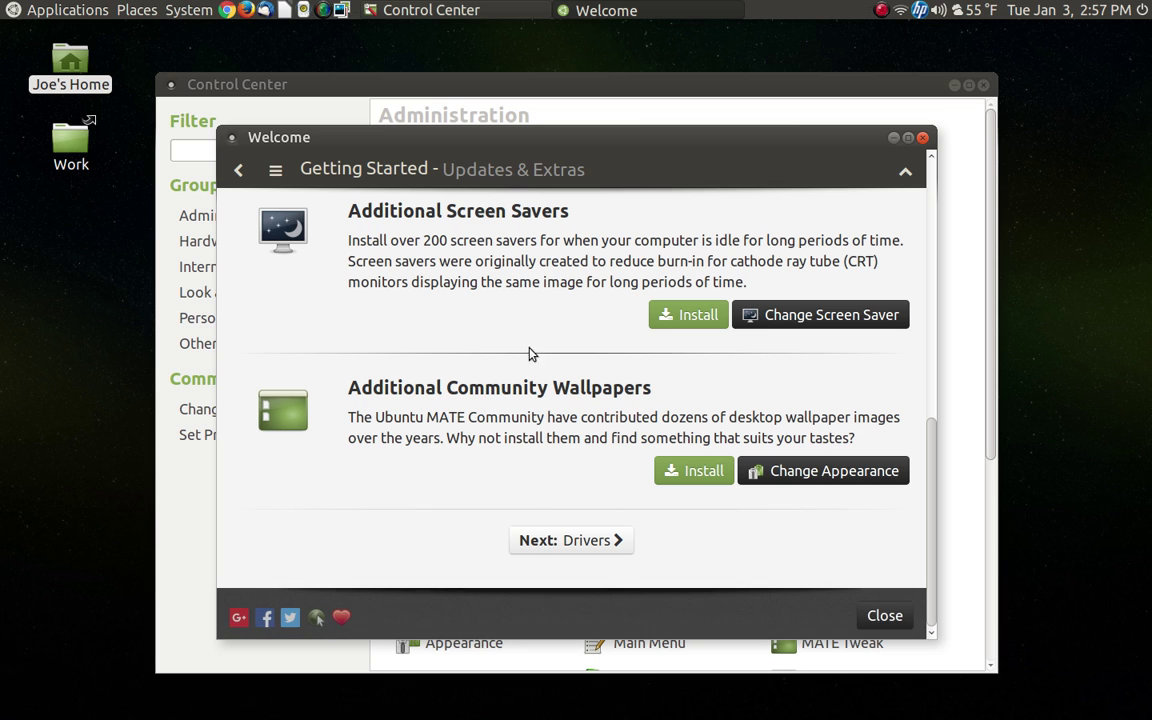
Look over the Drivers page, then go back to the Welcome Main Menu
{"action": "left_click", "coordinate": [601, 546]}
{"action": "scroll", "coordinate": [597, 481], "scroll_direction": "down", "scroll_amount": 1}
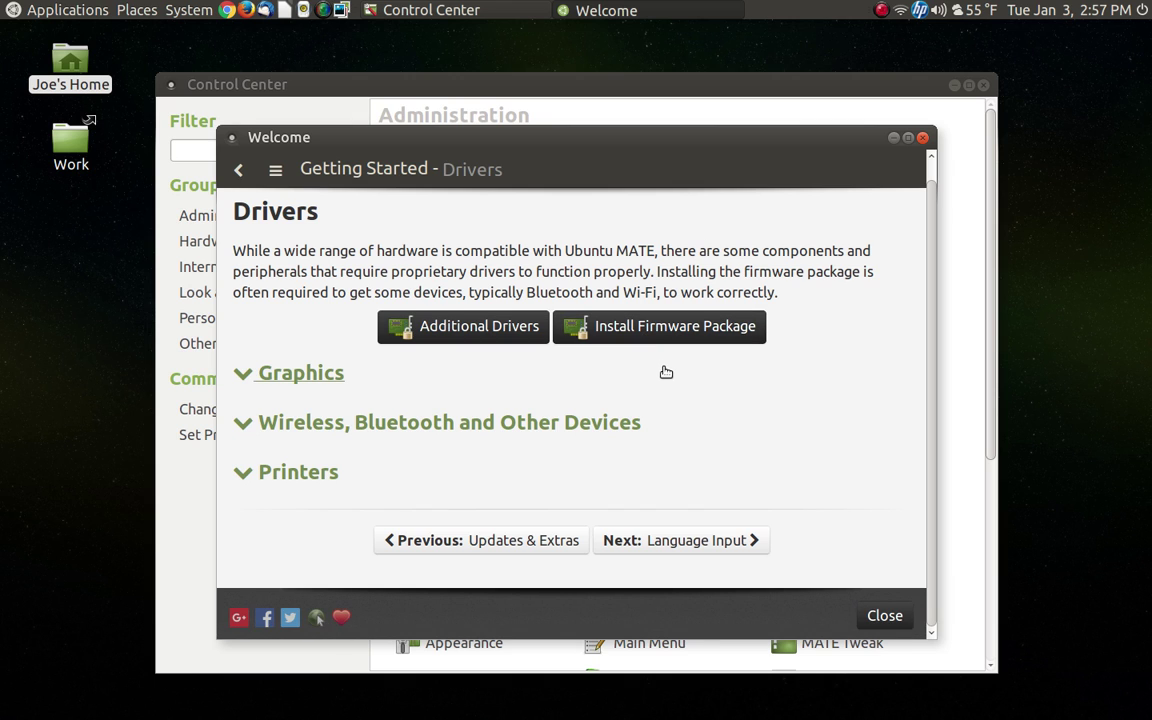
{"action": "scroll", "coordinate": [666, 372], "scroll_direction": "up", "scroll_amount": 1}
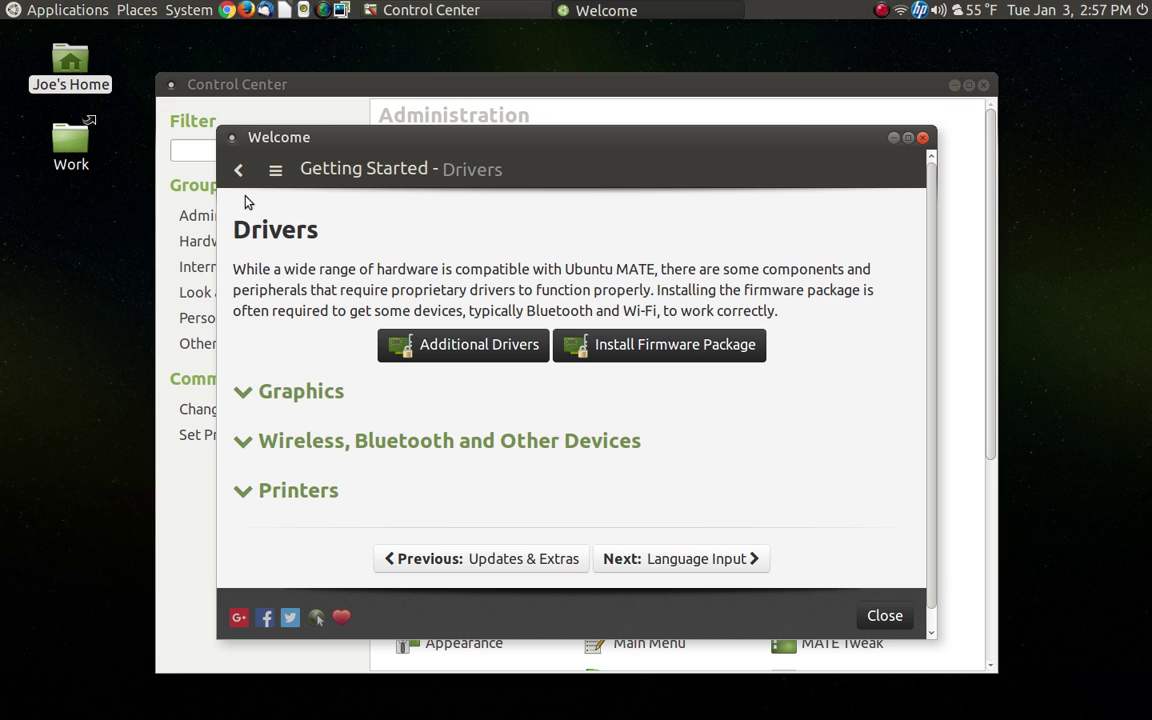
{"action": "left_click", "coordinate": [238, 170]}
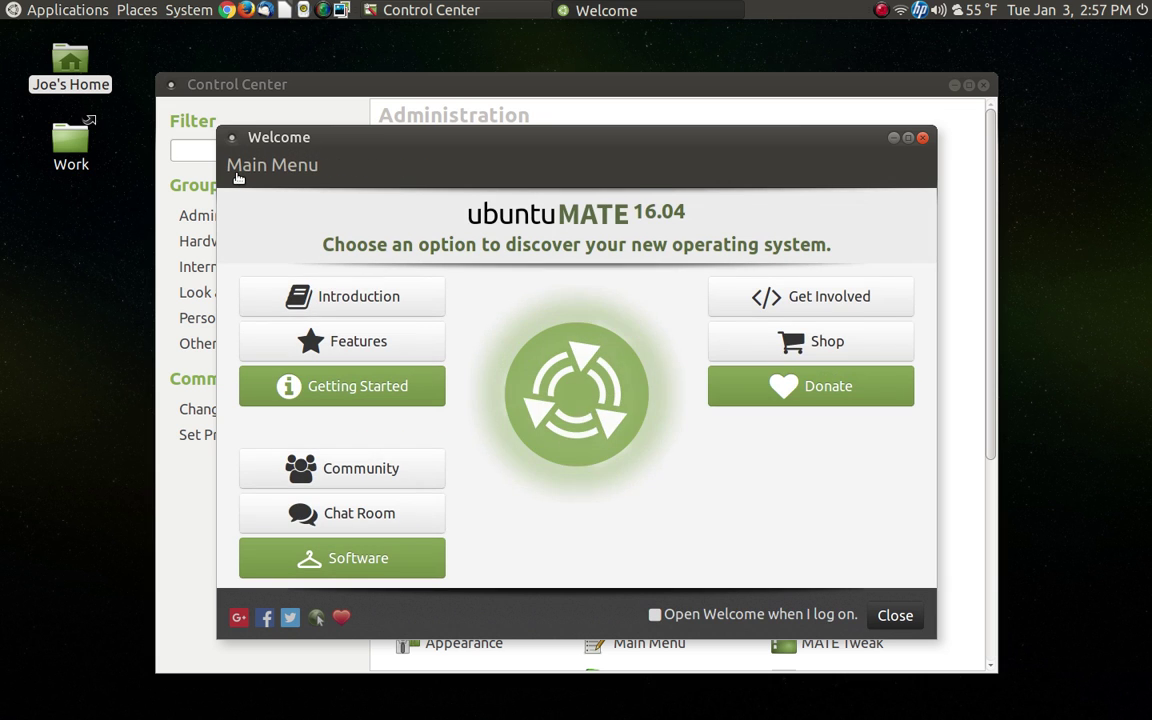
Open the Software section's Sound & Video category and scroll down to YouTube Downloader
{"action": "left_click", "coordinate": [414, 564]}
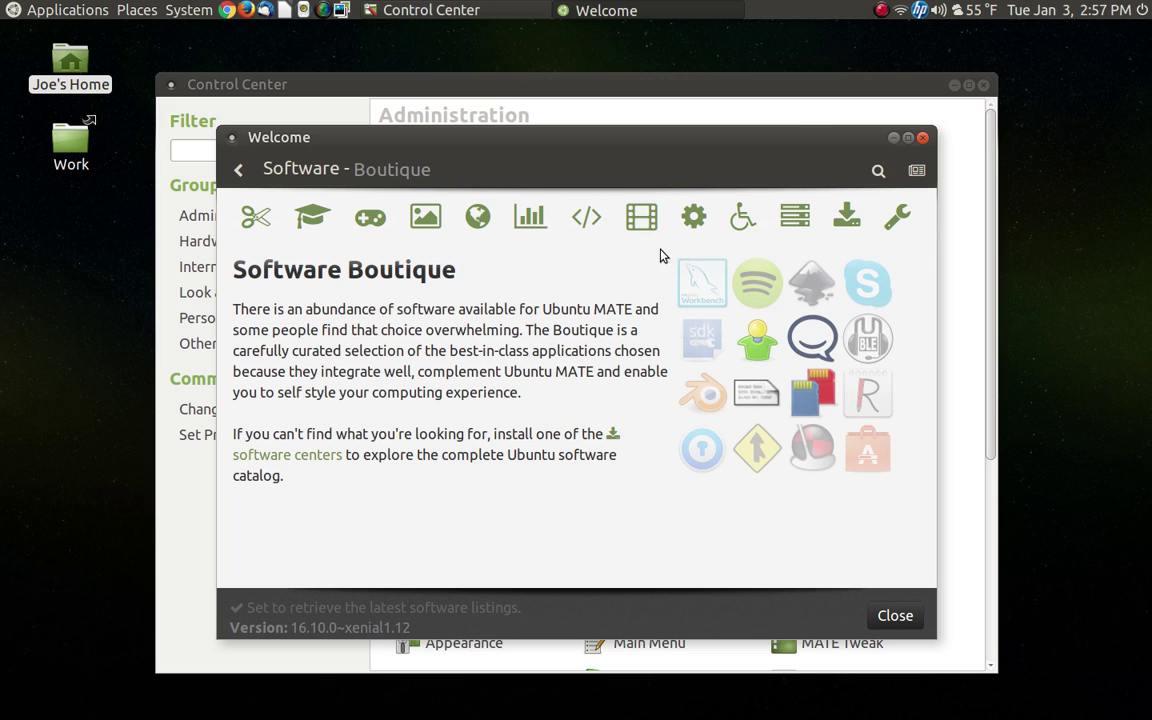
{"action": "left_click", "coordinate": [642, 218]}
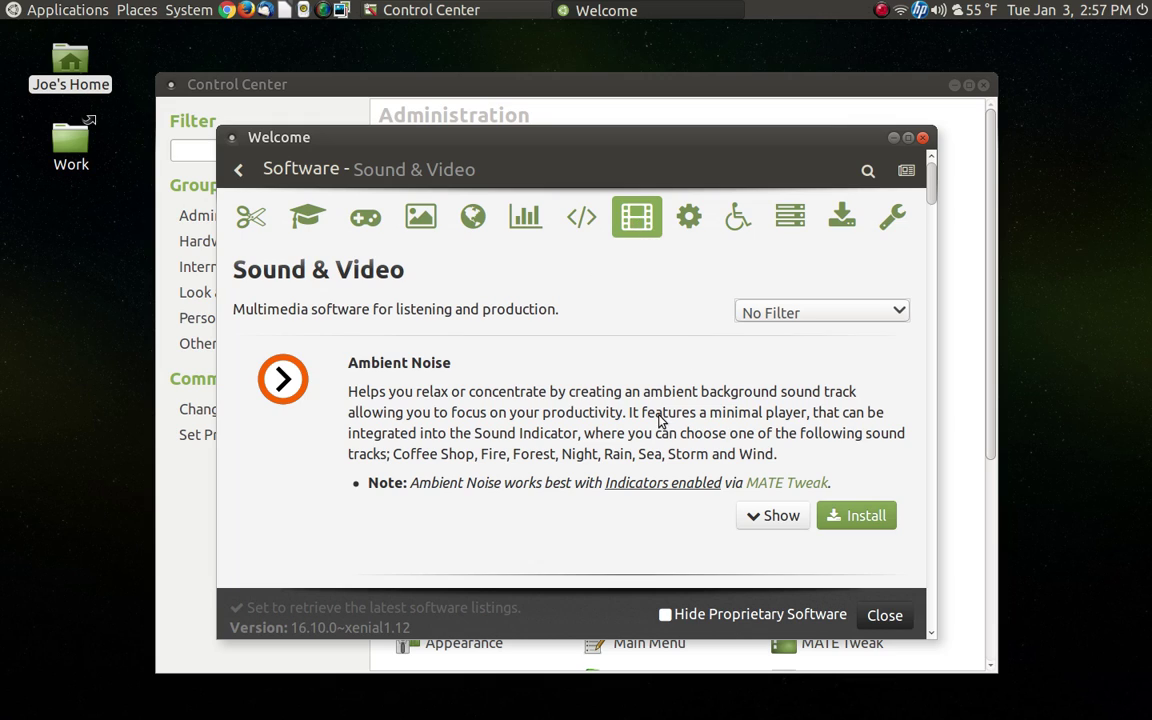
{"action": "scroll", "coordinate": [660, 418], "scroll_direction": "down", "scroll_amount": 10}
{"action": "scroll", "coordinate": [660, 421], "scroll_direction": "down", "scroll_amount": 20}
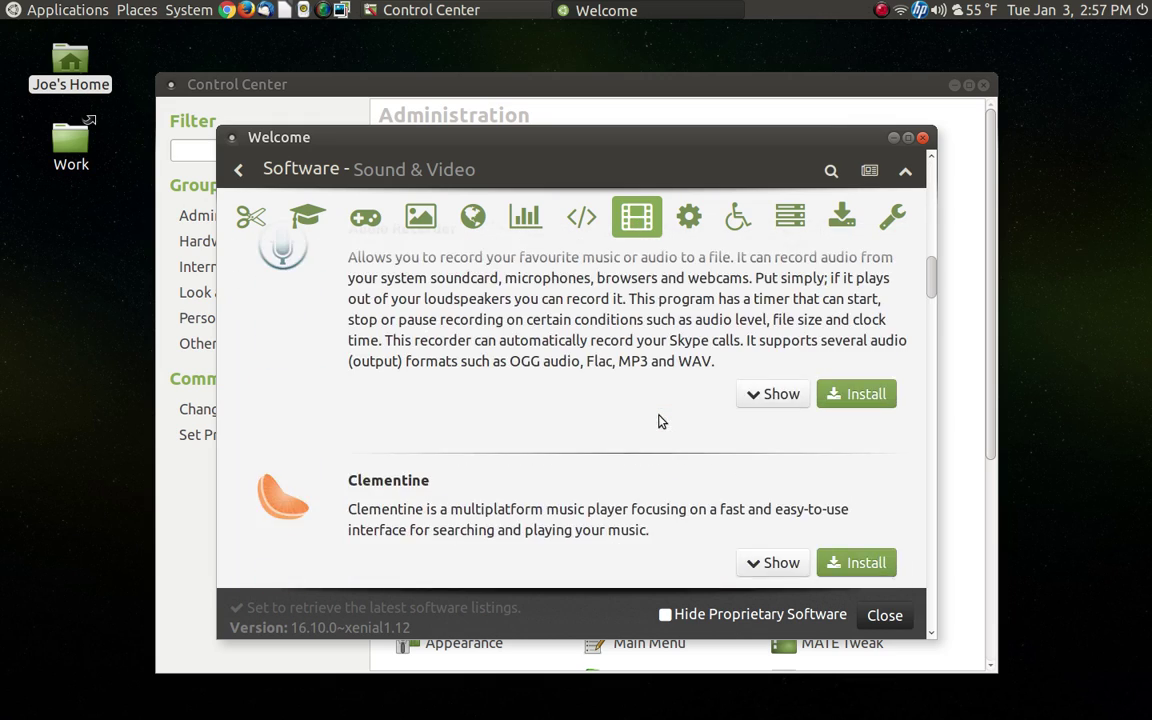
{"action": "scroll", "coordinate": [660, 421], "scroll_direction": "down", "scroll_amount": 20}
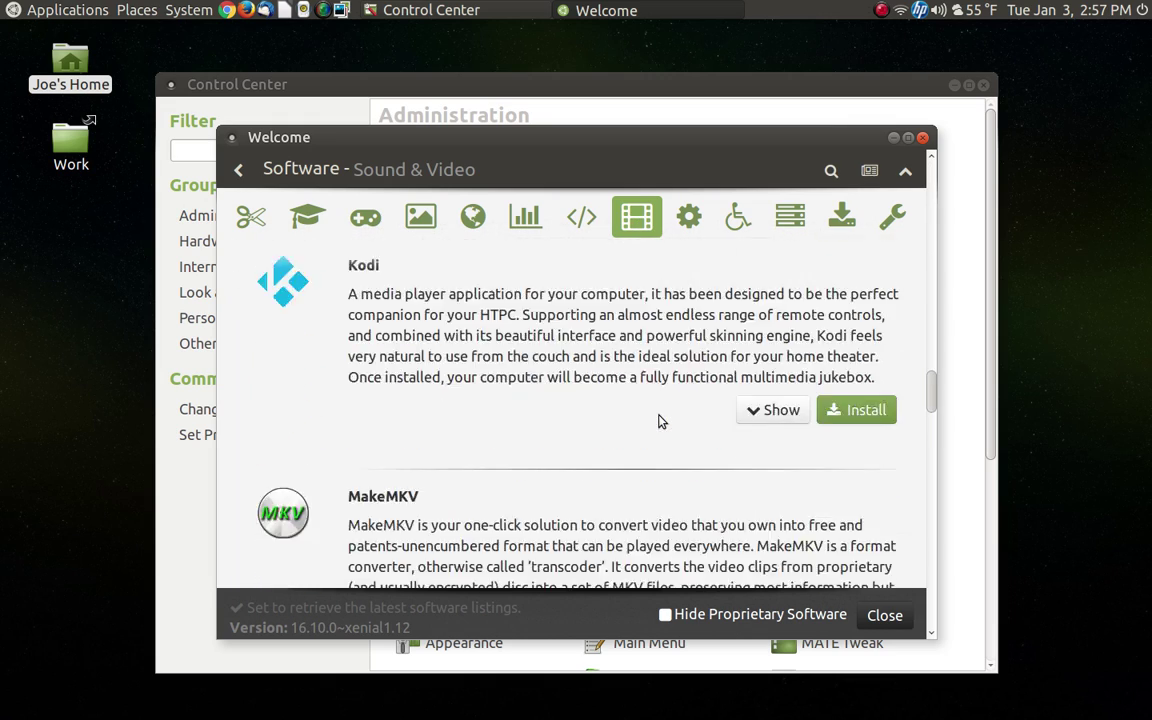
{"action": "scroll", "coordinate": [660, 421], "scroll_direction": "down", "scroll_amount": 20}
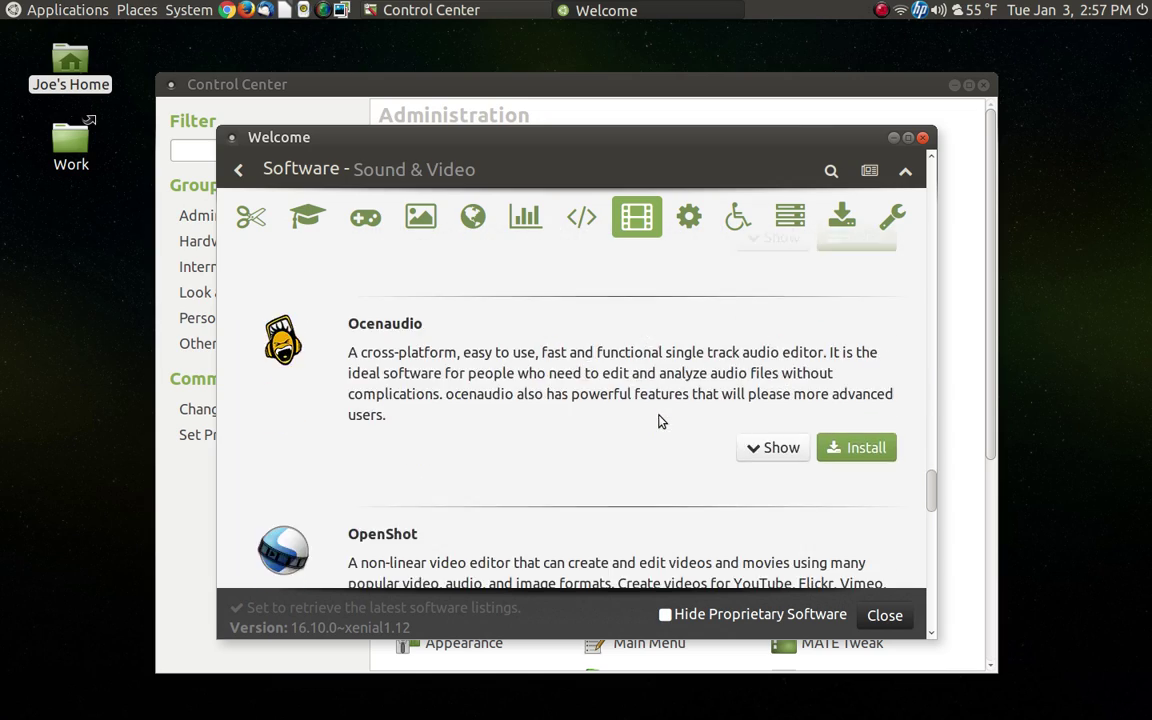
{"action": "scroll", "coordinate": [660, 421], "scroll_direction": "down", "scroll_amount": 15}
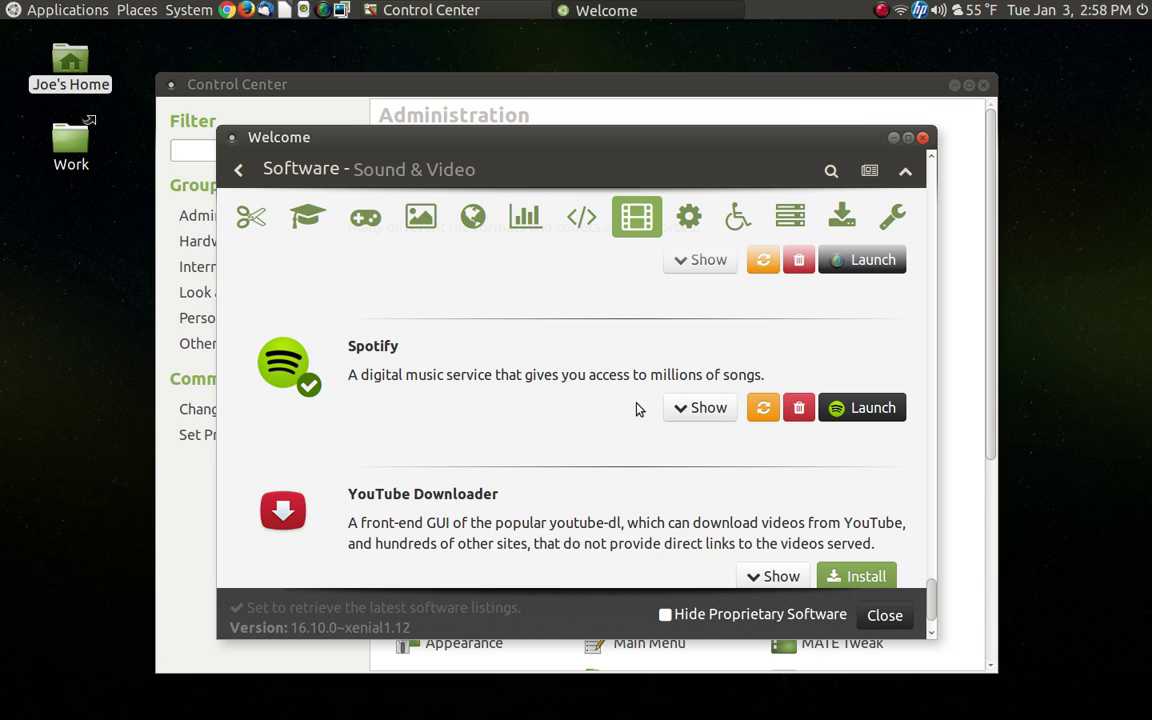
Scroll back up to the Sound & Video heading showing Ambient Noise and Ardour
{"action": "scroll", "coordinate": [640, 410], "scroll_direction": "up", "scroll_amount": 15}
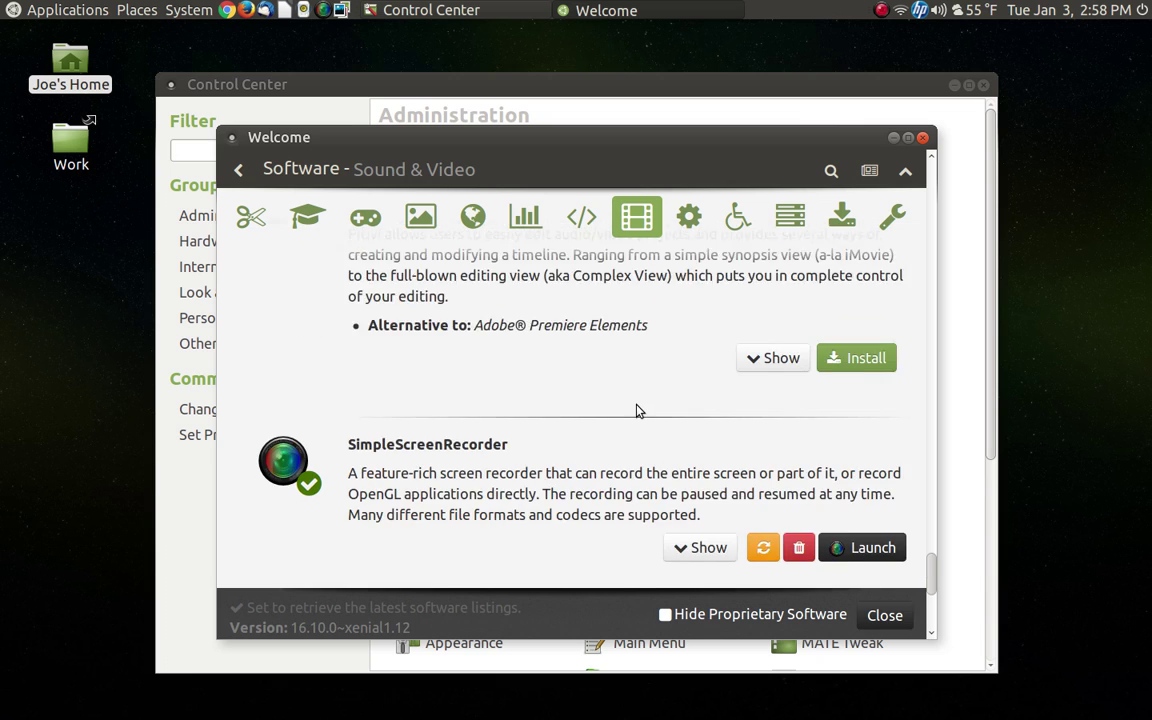
{"action": "scroll", "coordinate": [640, 410], "scroll_direction": "up", "scroll_amount": 3}
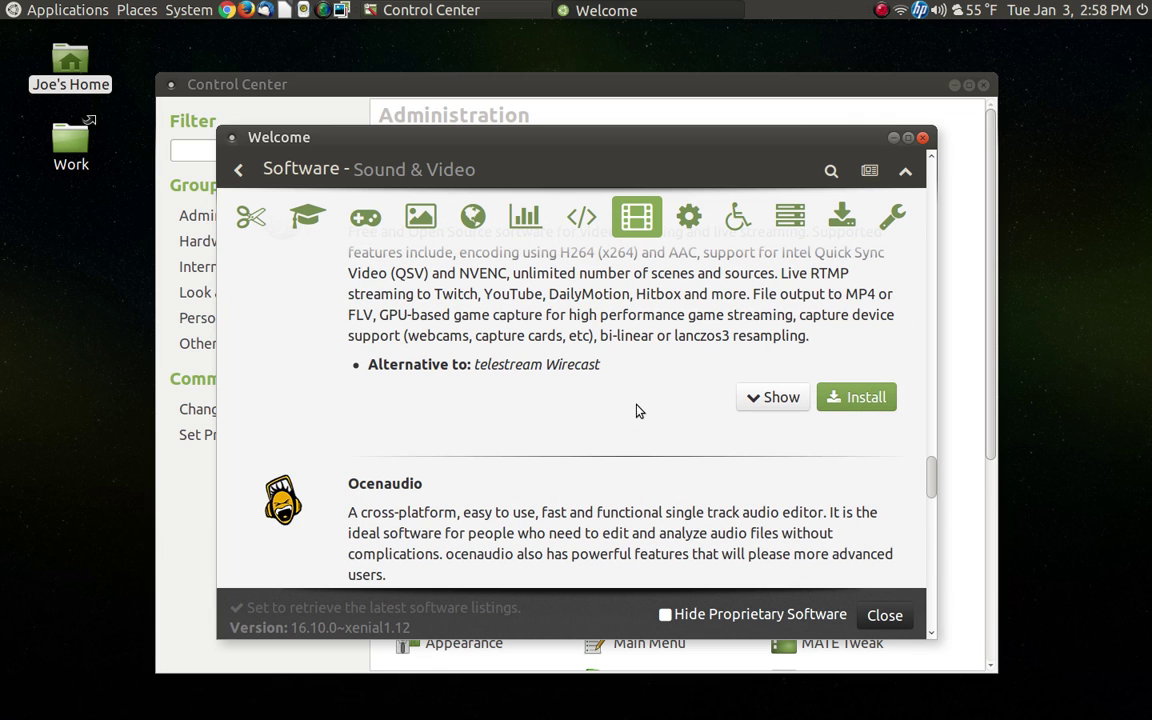
{"action": "scroll", "coordinate": [640, 410], "scroll_direction": "down", "scroll_amount": 3}
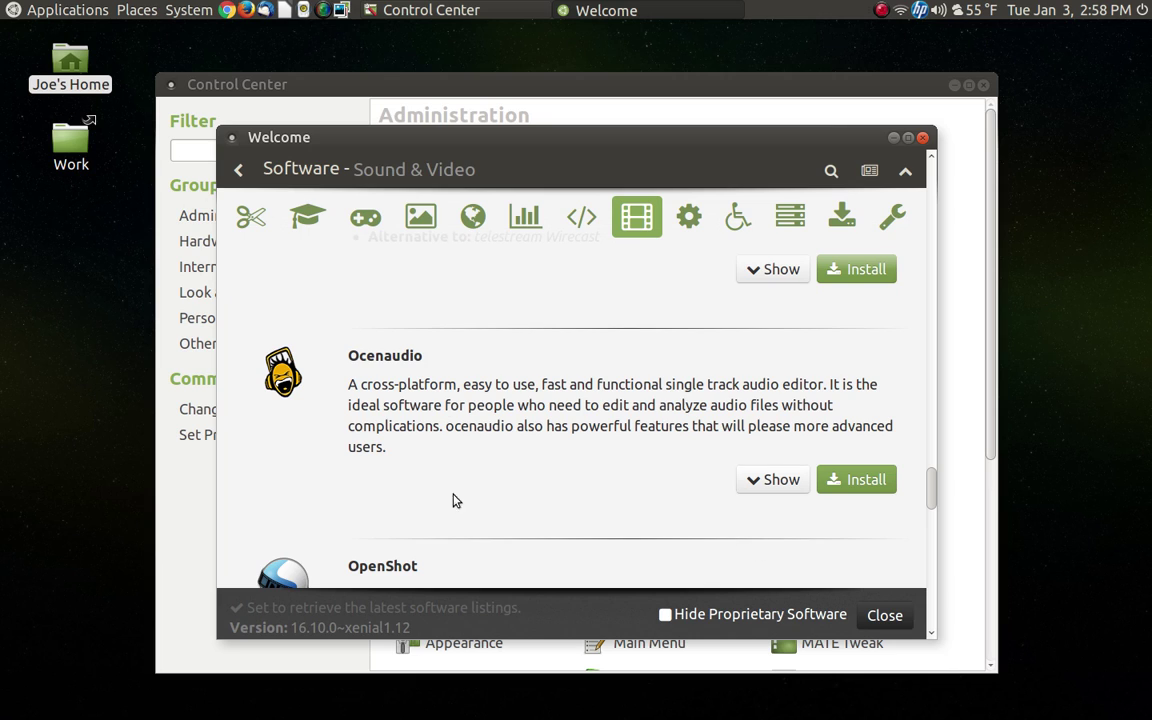
{"action": "scroll", "coordinate": [779, 455], "scroll_direction": "up", "scroll_amount": 8}
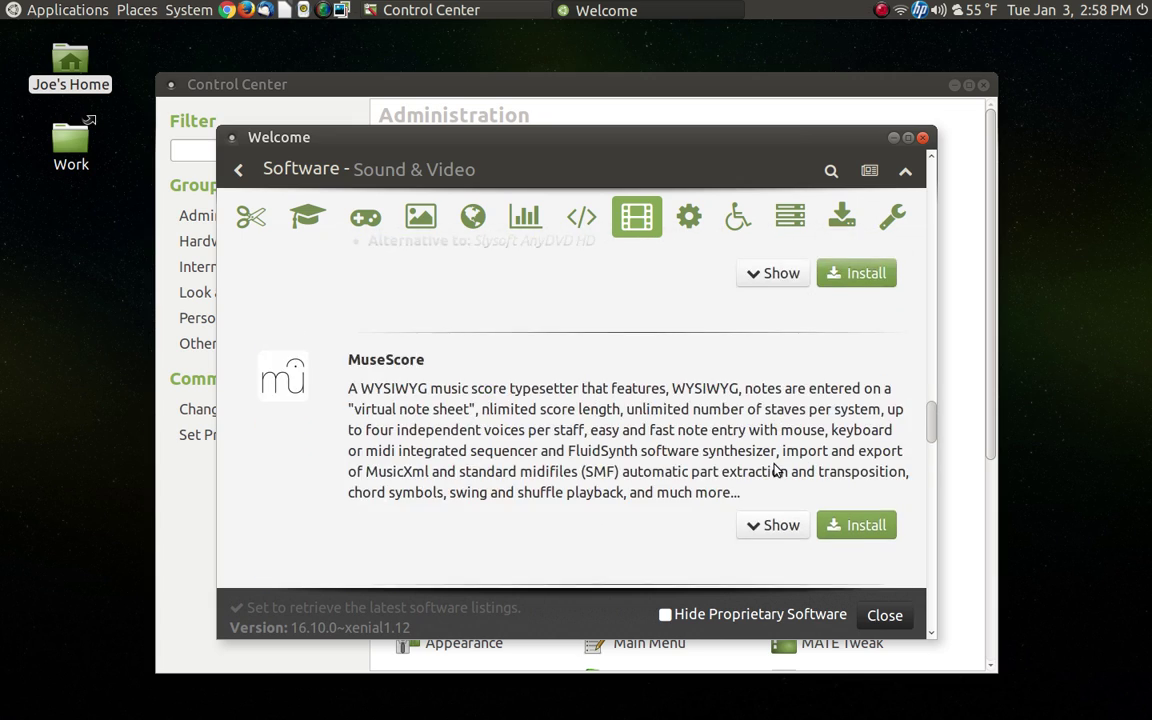
{"action": "scroll", "coordinate": [777, 470], "scroll_direction": "up", "scroll_amount": 10}
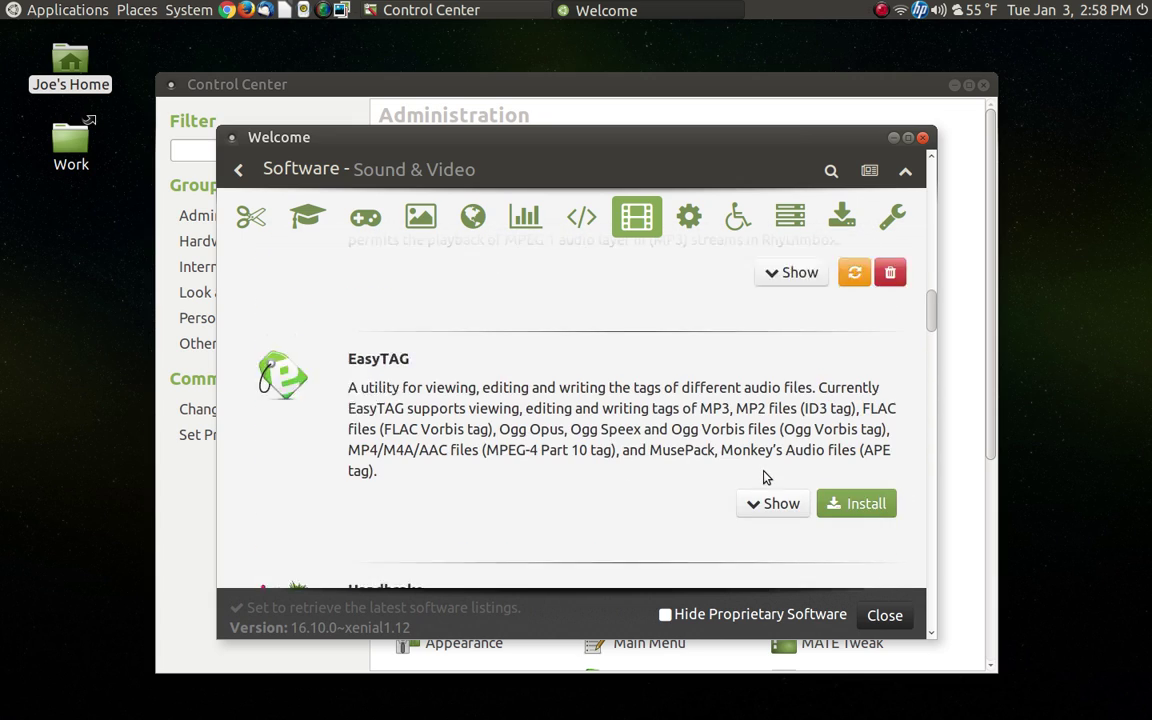
{"action": "scroll", "coordinate": [766, 478], "scroll_direction": "up", "scroll_amount": 10}
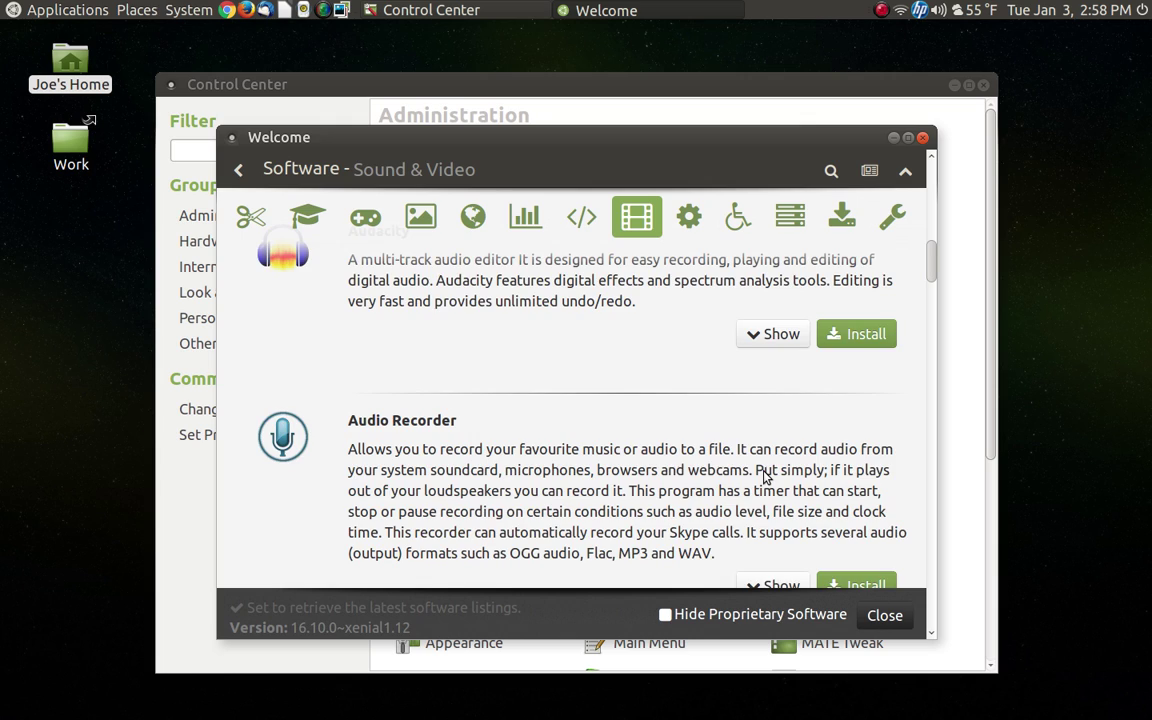
{"action": "scroll", "coordinate": [766, 478], "scroll_direction": "up", "scroll_amount": 6}
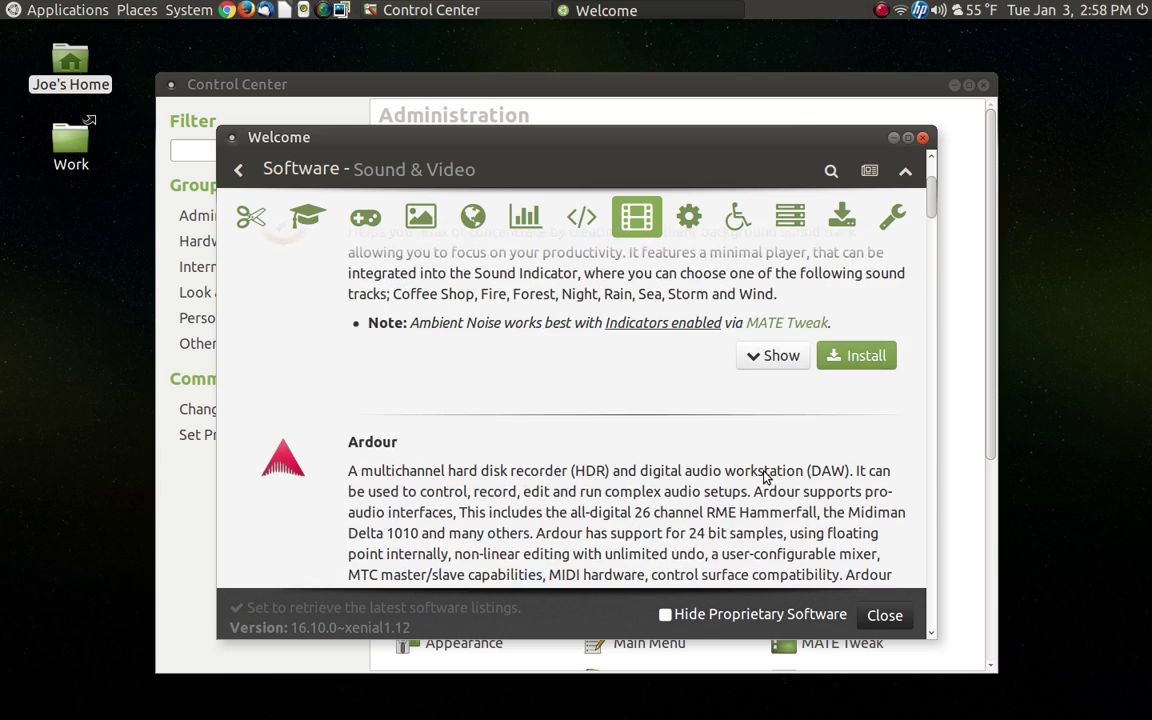
{"action": "scroll", "coordinate": [766, 478], "scroll_direction": "up", "scroll_amount": 3}
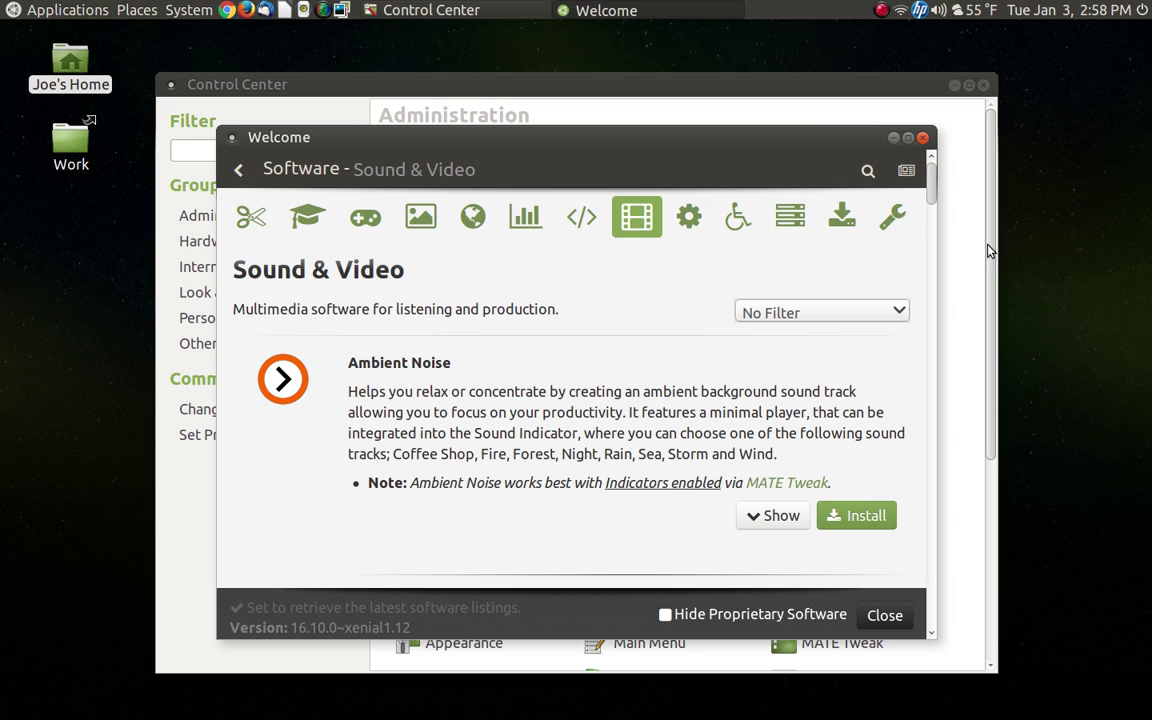
Close the Welcome and Control Center windows and bring up the System menu
{"action": "left_click", "coordinate": [921, 138]}
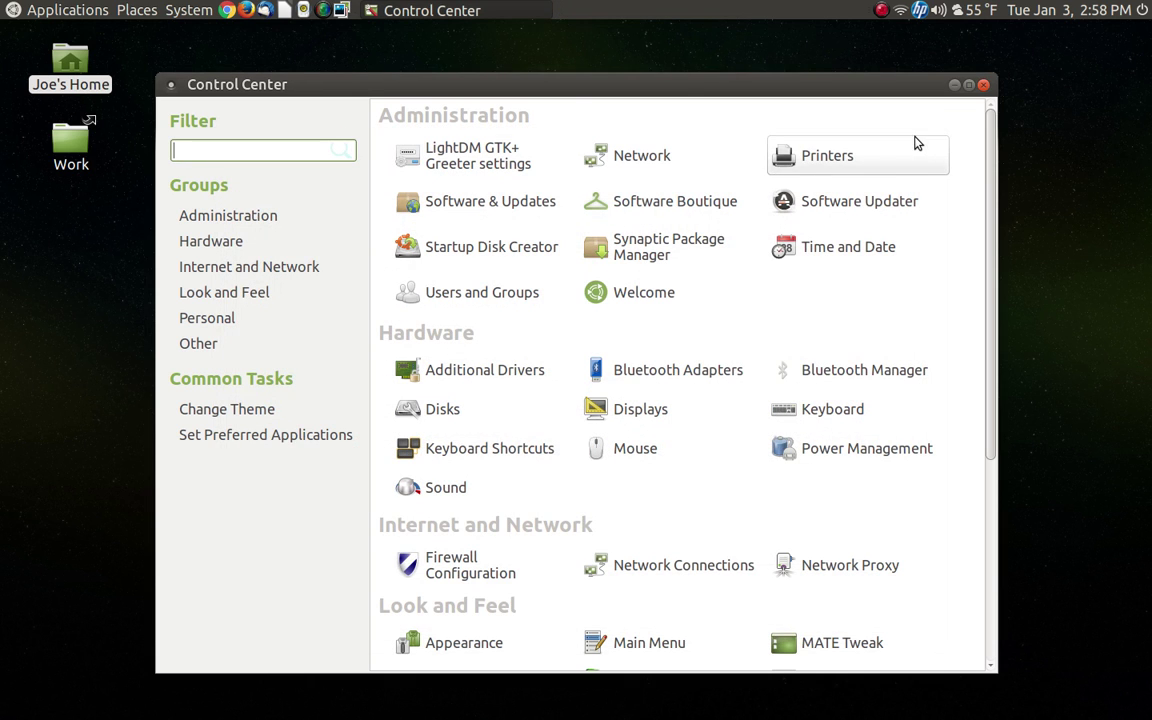
{"action": "left_click", "coordinate": [984, 86]}
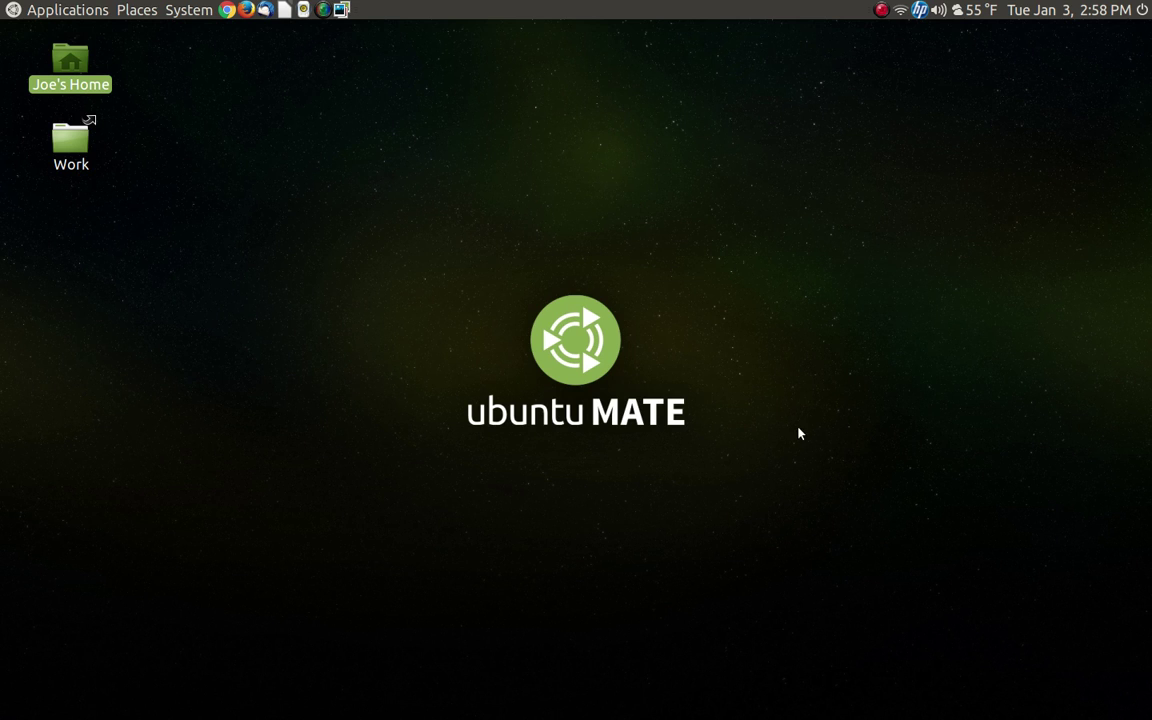
{"action": "left_click", "coordinate": [176, 9]}
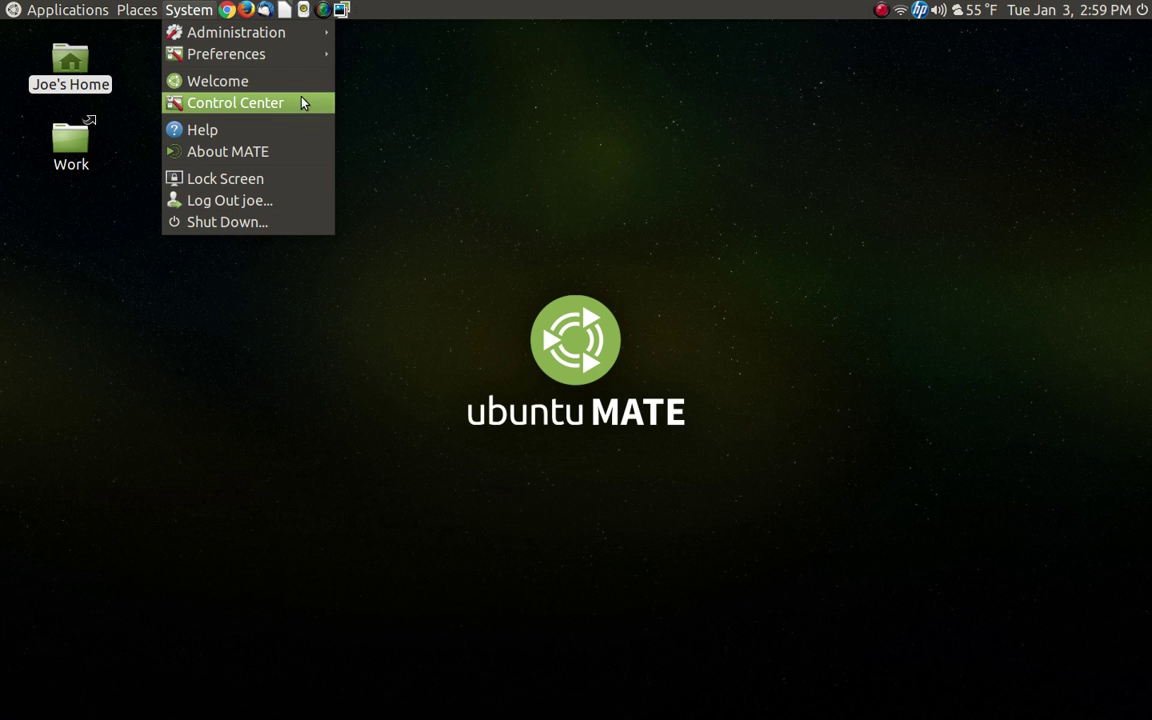
Launch Synaptic Package Manager from System > Administration, authenticating with the administrator password
{"action": "mouse_move", "coordinate": [257, 35]}
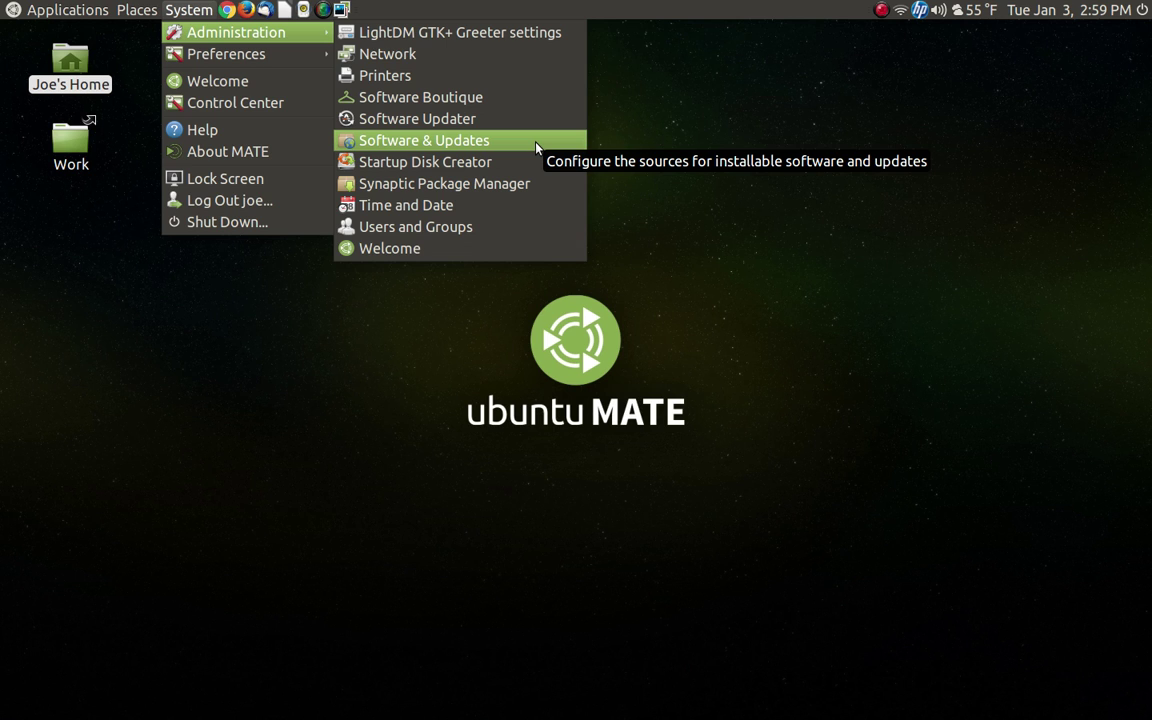
{"action": "left_click", "coordinate": [518, 190]}
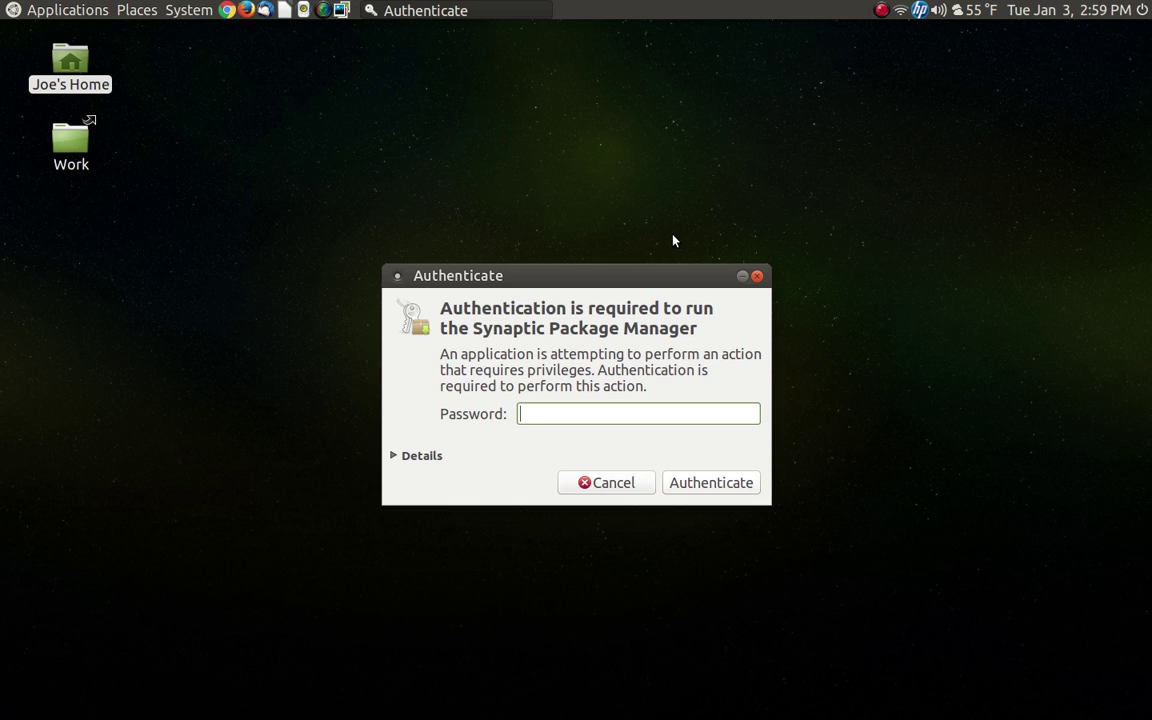
{"action": "type", "text": "••••••••"}
{"action": "key", "text": "Return"}
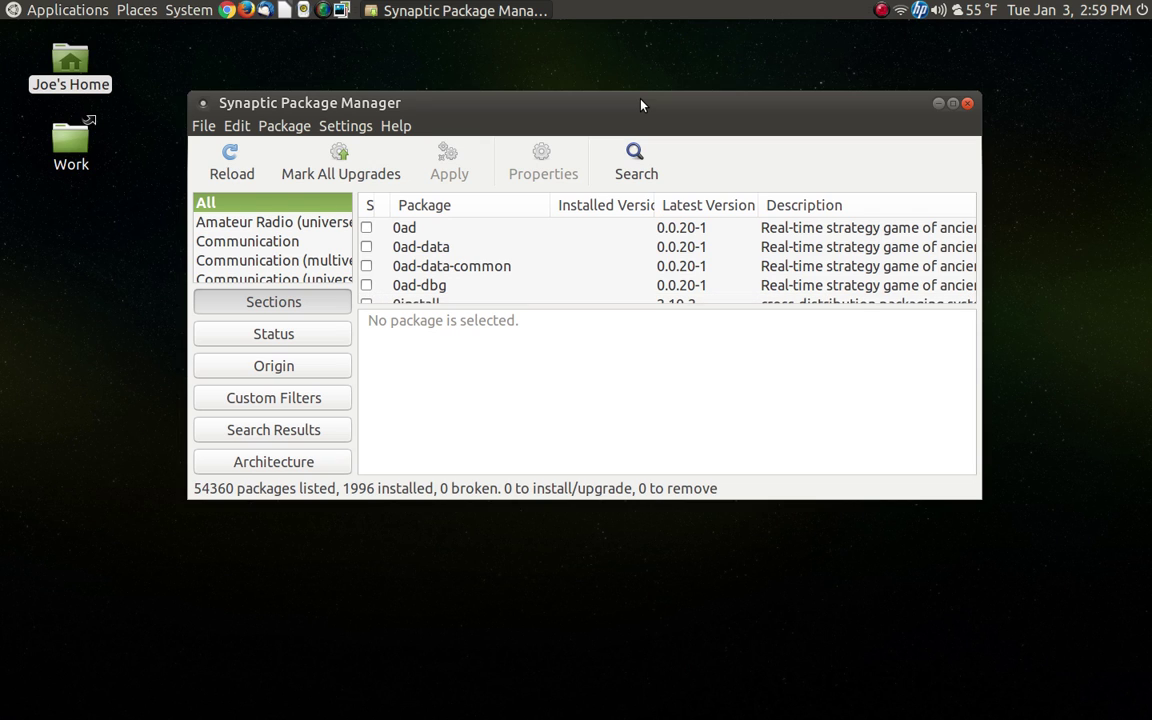
Search Synaptic for 'fluendo' to list only the gstreamer1.0-fluendo-mp3 package
{"action": "left_click", "coordinate": [617, 170]}
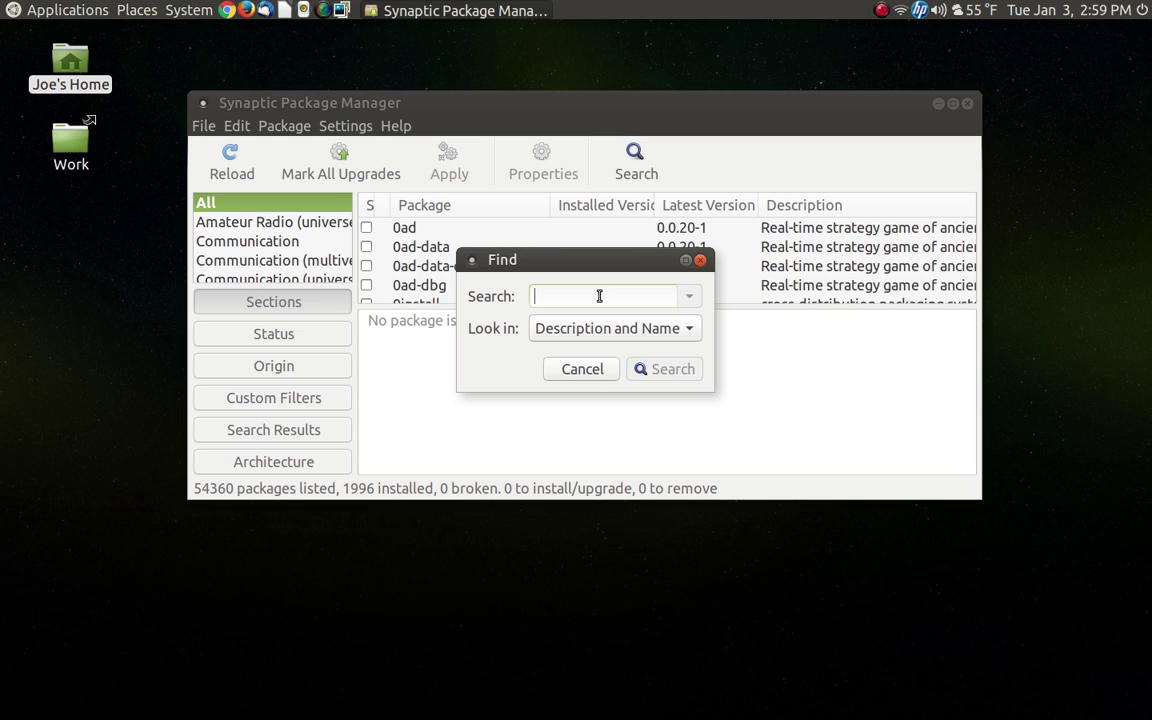
{"action": "type", "text": "fl"}
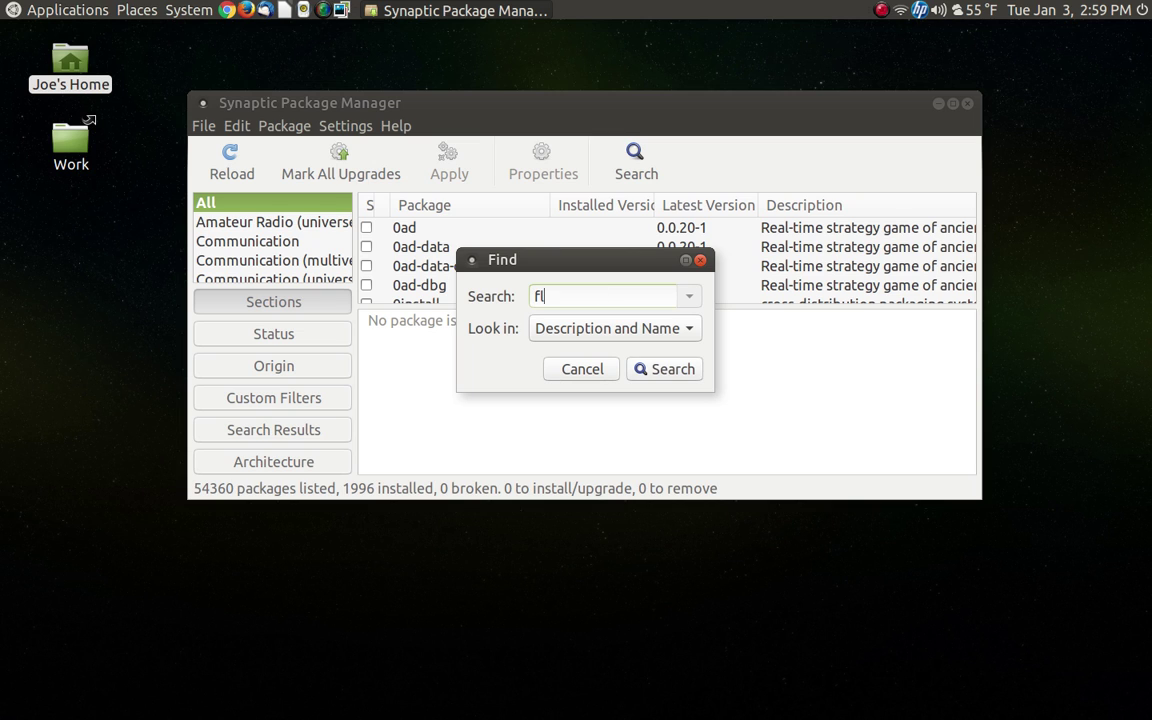
{"action": "type", "text": "uendo"}
{"action": "key", "text": "Return"}
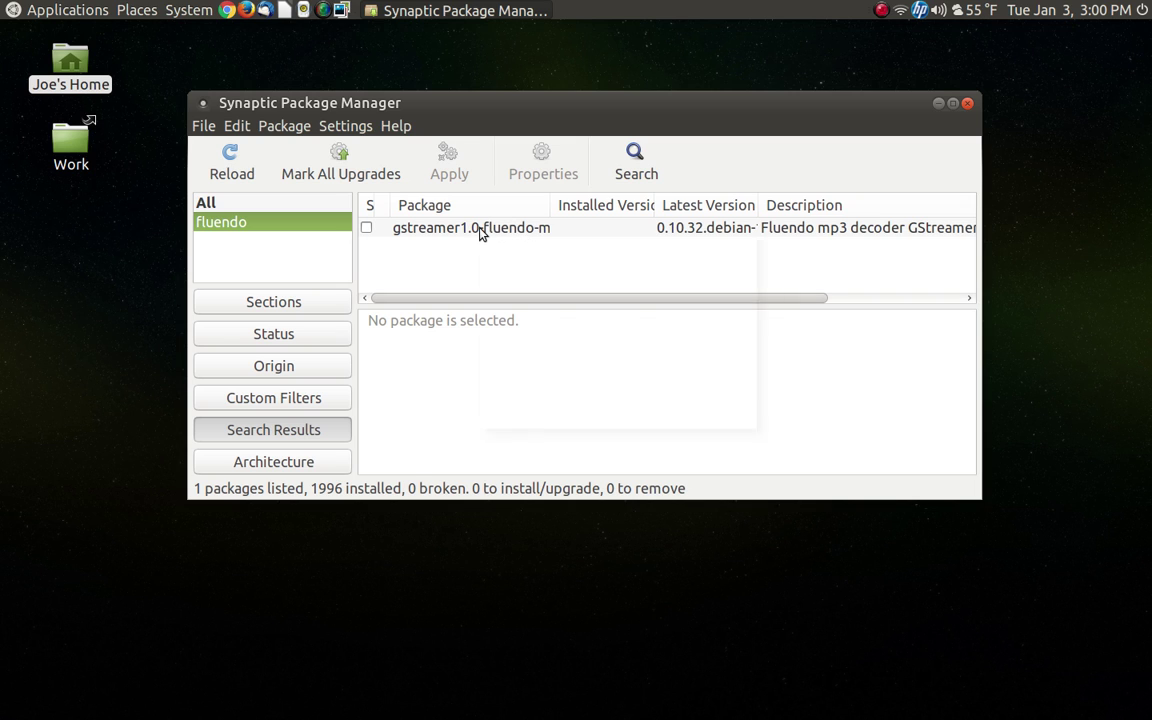
Bring up the gstreamer1.0-fluendo-mp3 context menu, then dismiss it without choosing an action
{"action": "right_click", "coordinate": [481, 231]}
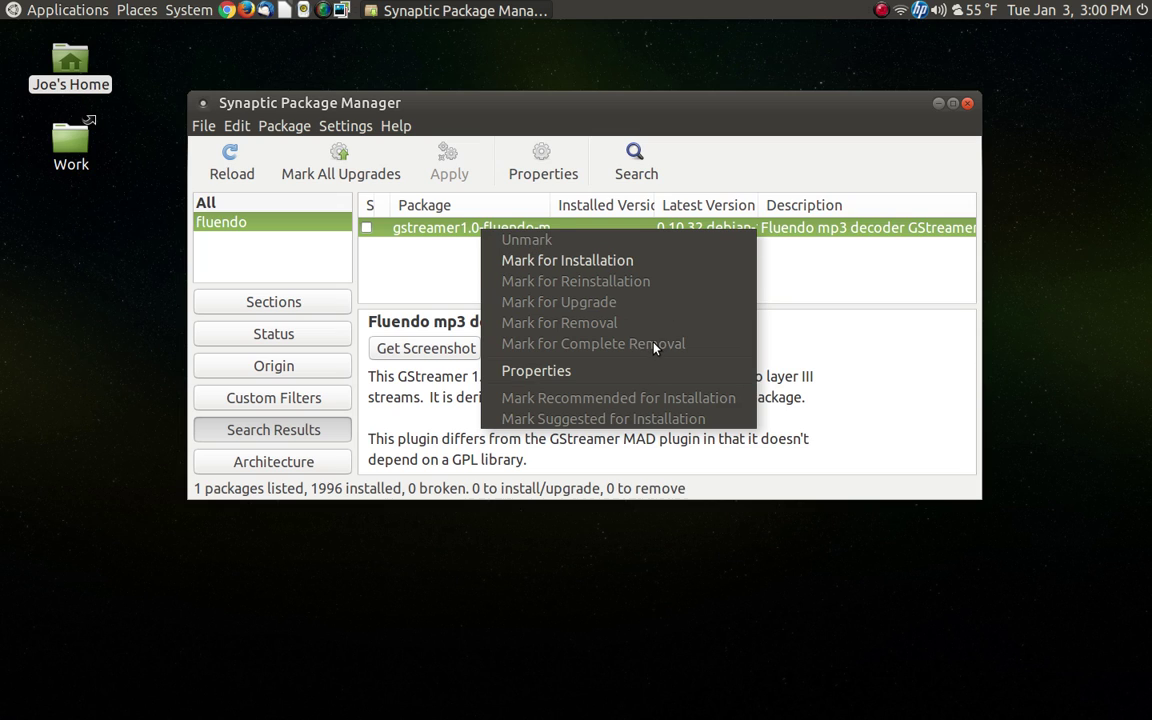
{"action": "left_click", "coordinate": [815, 293]}
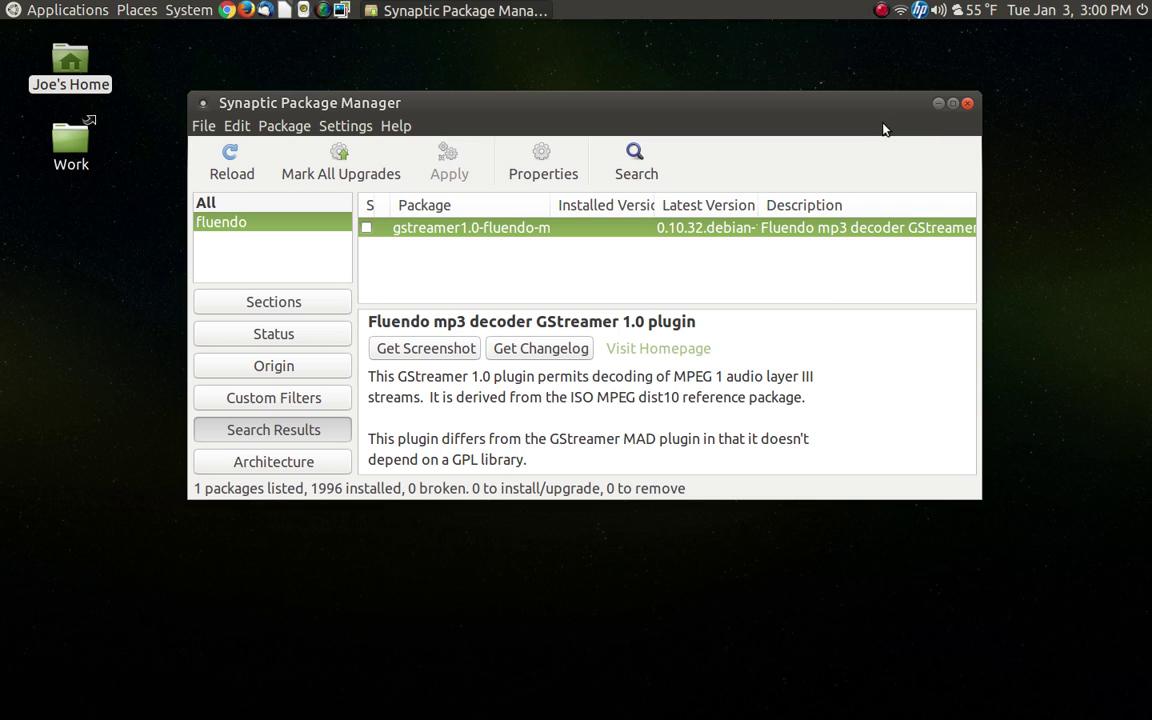
Close Synaptic and deselect the home folder icon on the empty desktop
{"action": "left_click", "coordinate": [968, 104]}
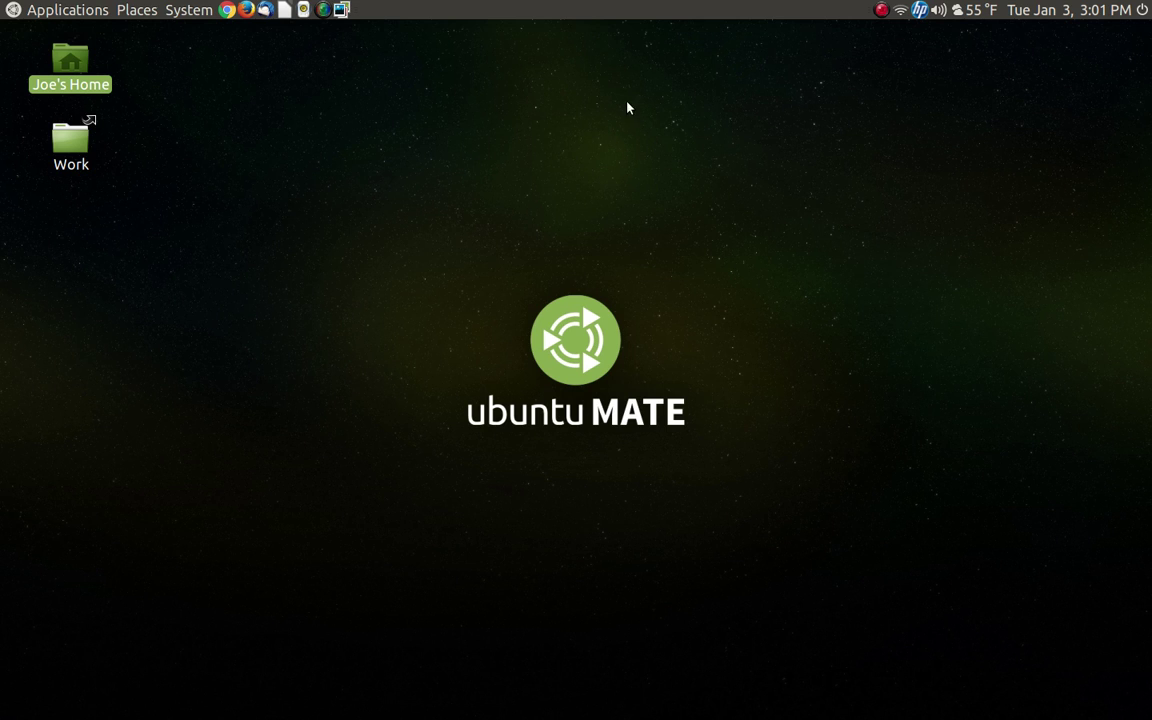
{"action": "left_click_drag", "start_coordinate": [436, 140], "coordinate": [841, 548]}
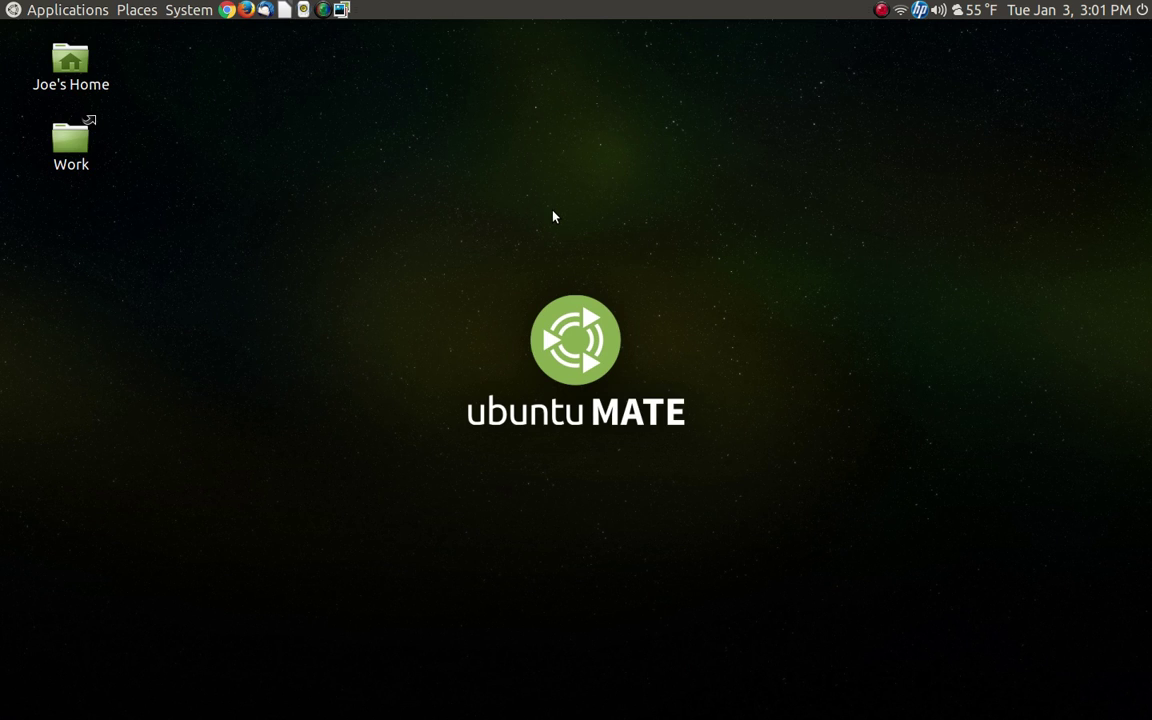